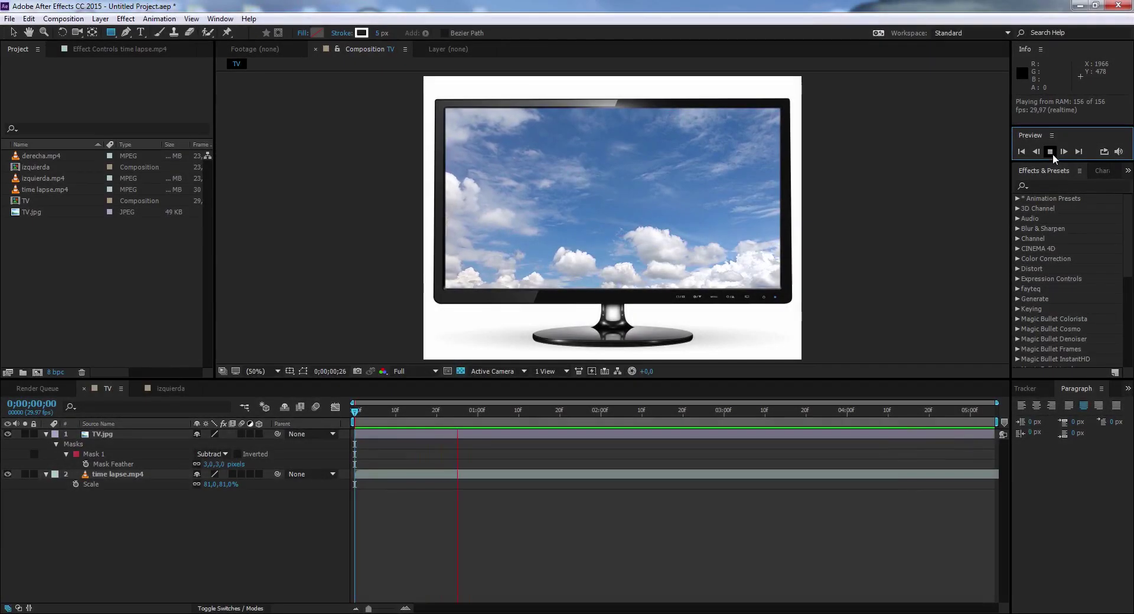
# Review the existing comp by scrubbing its layers and showing TV.jpg's mask outline
pyautogui.click(1050, 152)
pyautogui.moveTo(608, 412); pyautogui.dragTo(511, 412)
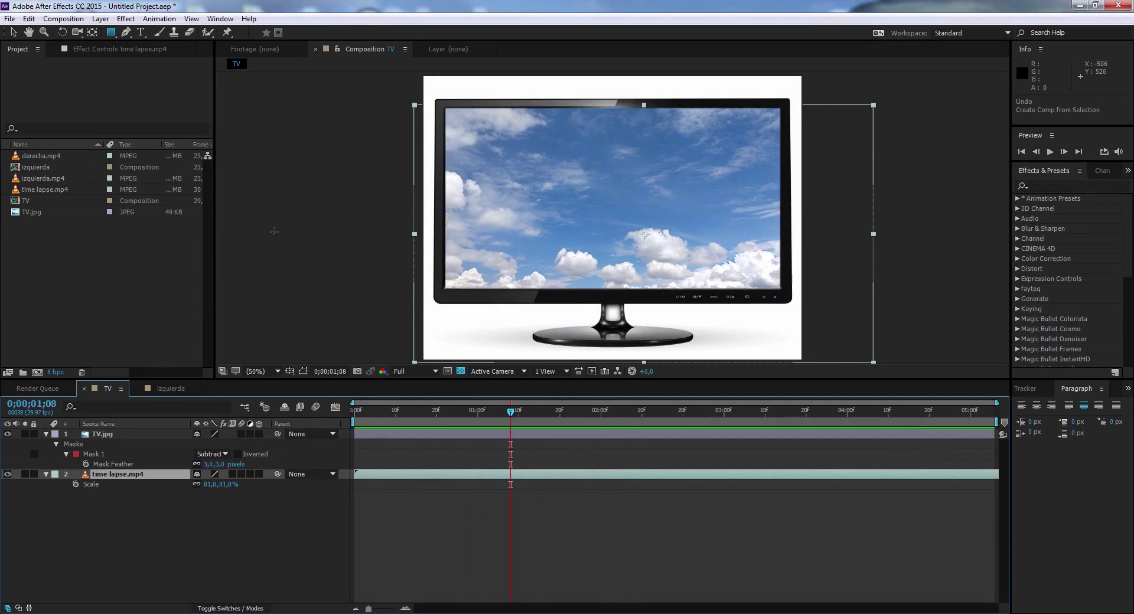
pyautogui.click(126, 435)
pyautogui.moveTo(511, 412); pyautogui.dragTo(353, 412)
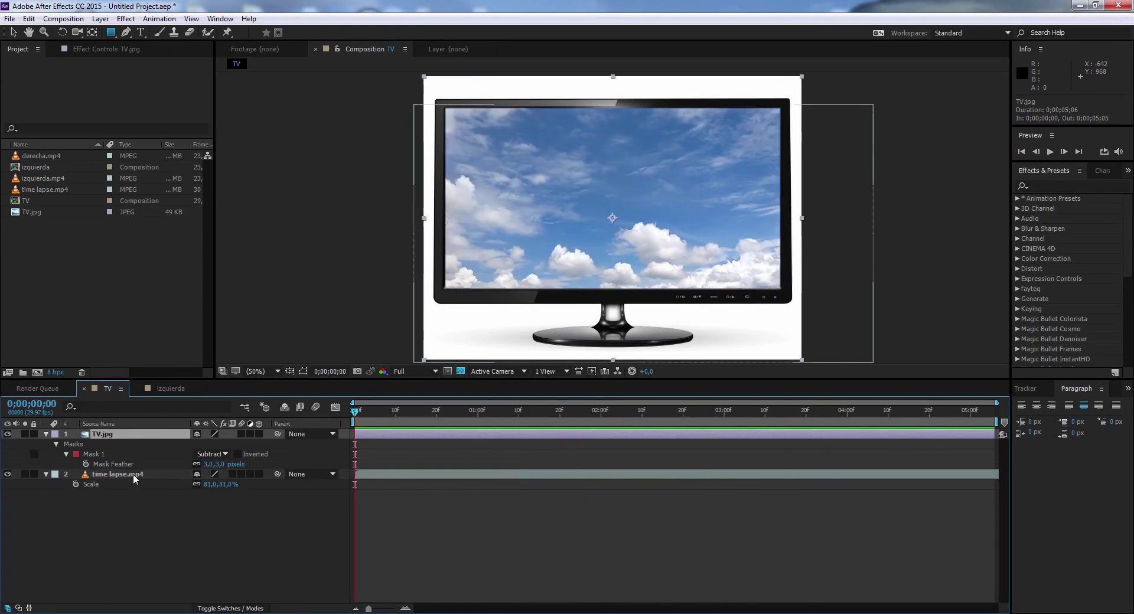
pyautogui.hotkey('ctrl', 'Down')
pyautogui.moveTo(356, 410); pyautogui.dragTo(391, 403)
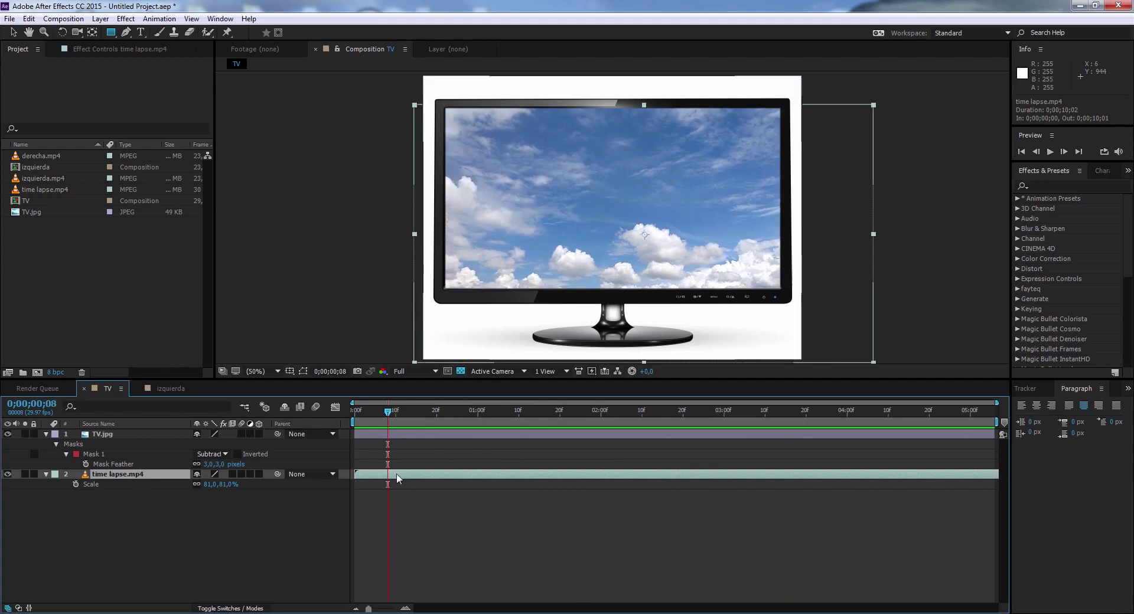
pyautogui.click(104, 434)
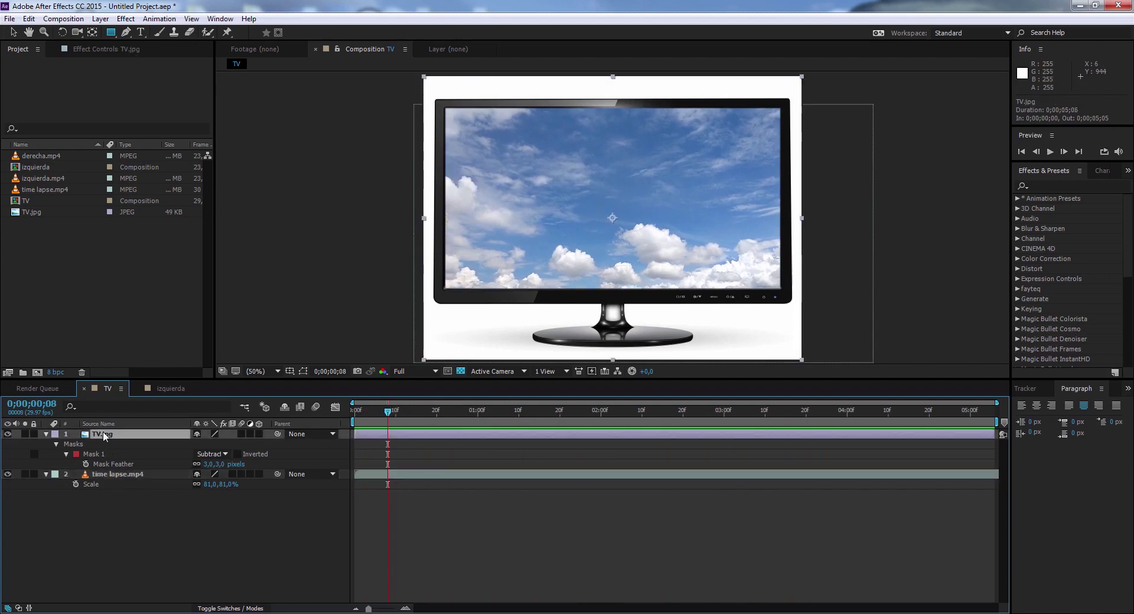
pyautogui.click(303, 371)
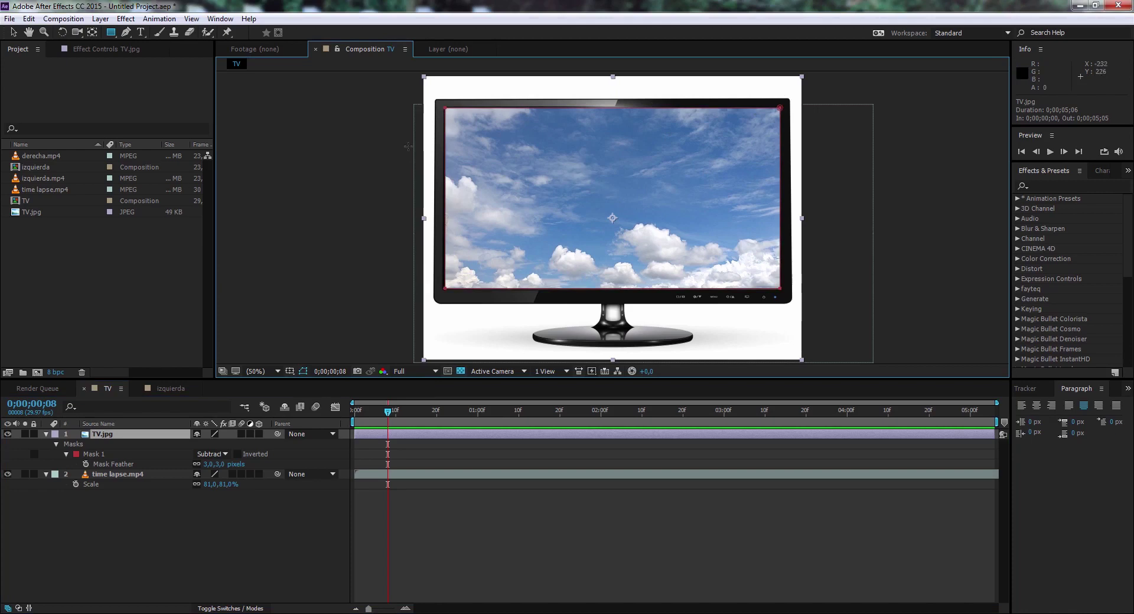
# Create a new TV 2 composition from TV.jpg with the Rectangle mask tool ready
pyautogui.click(16, 215)
pyautogui.moveTo(39, 211); pyautogui.dragTo(37, 372)
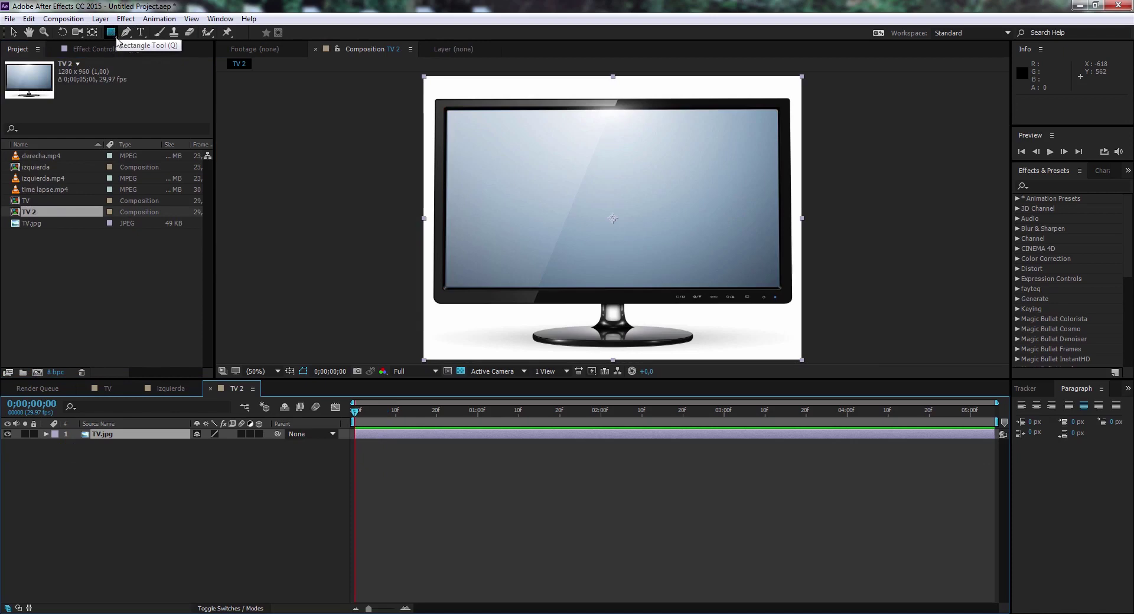
pyautogui.moveTo(110, 37); pyautogui.dragTo(157, 34)
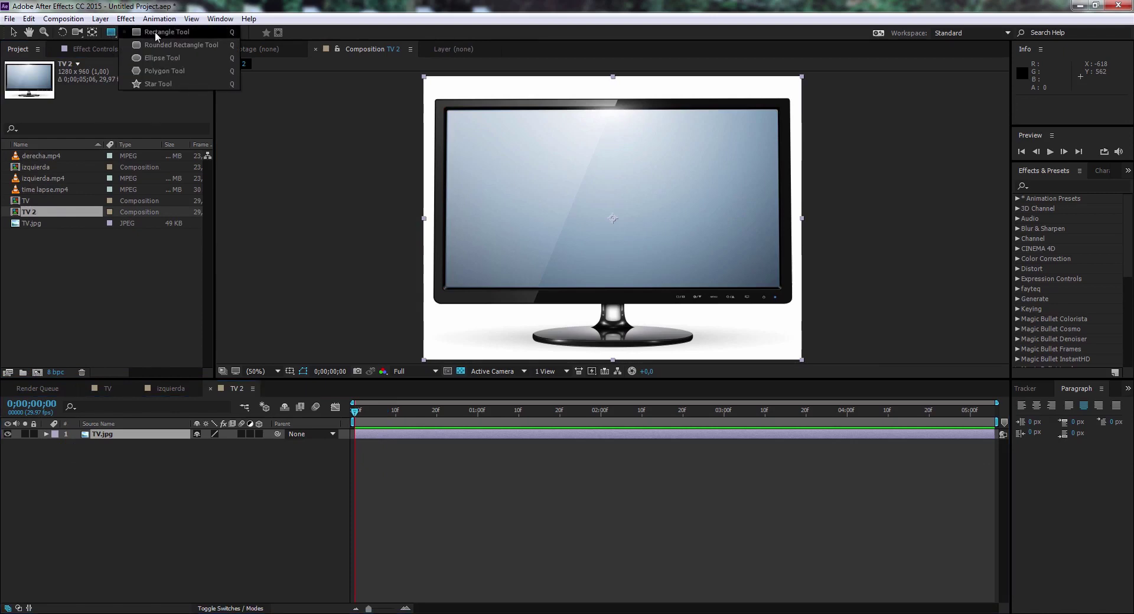
pyautogui.moveTo(154, 31); pyautogui.dragTo(155, 31)
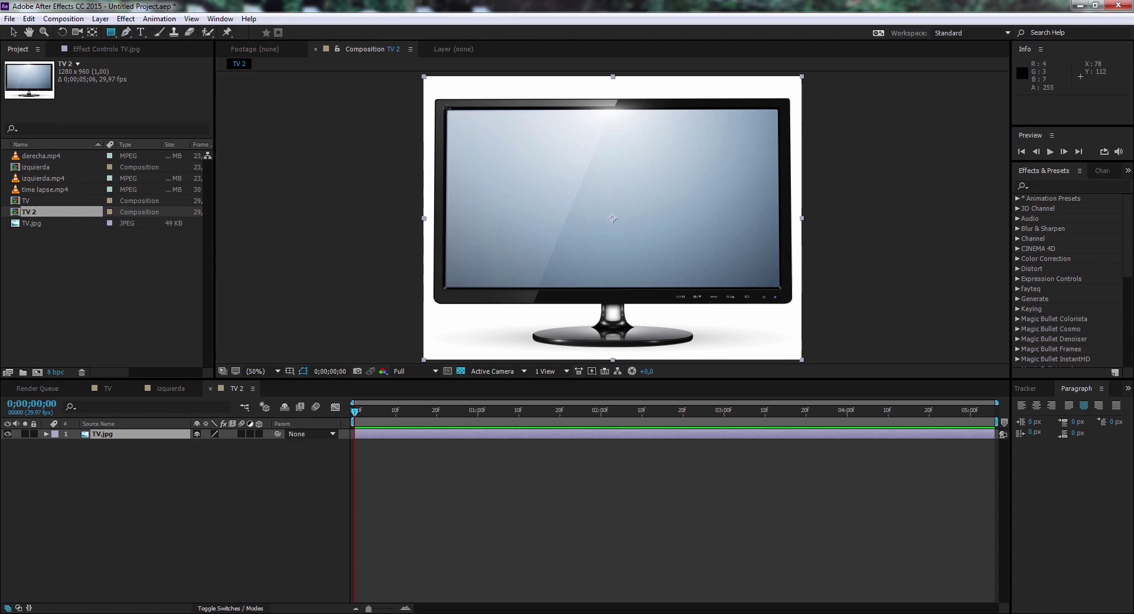
# Draw a rectangular mask over the whole monitor screen, redoing a misplaced first attempt
pyautogui.moveTo(446, 108); pyautogui.dragTo(524, 168)
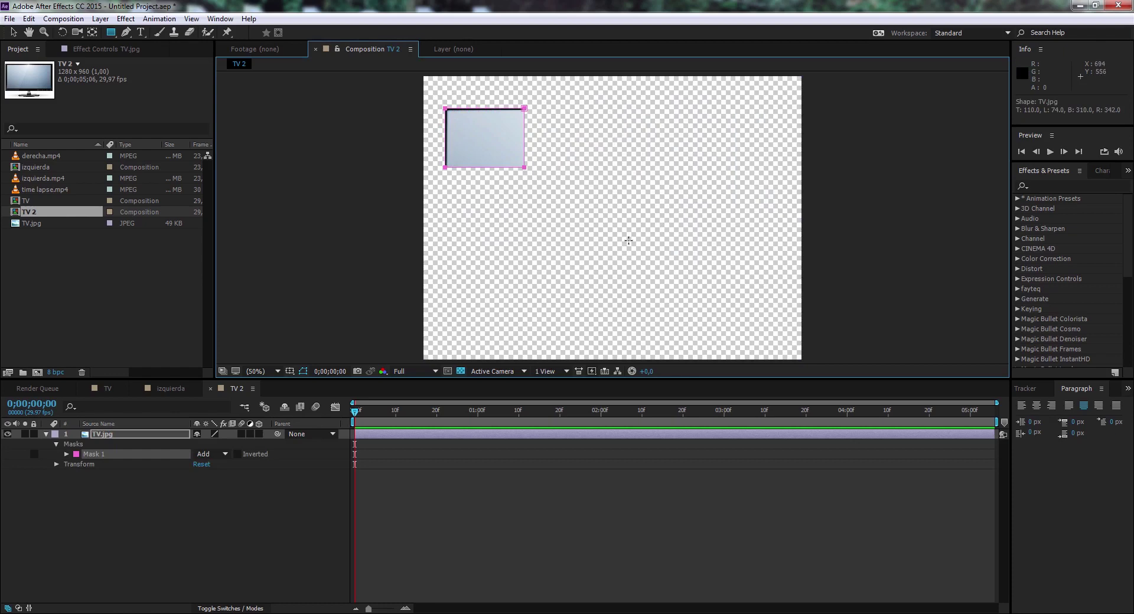
pyautogui.hotkey('ctrl', 'z')
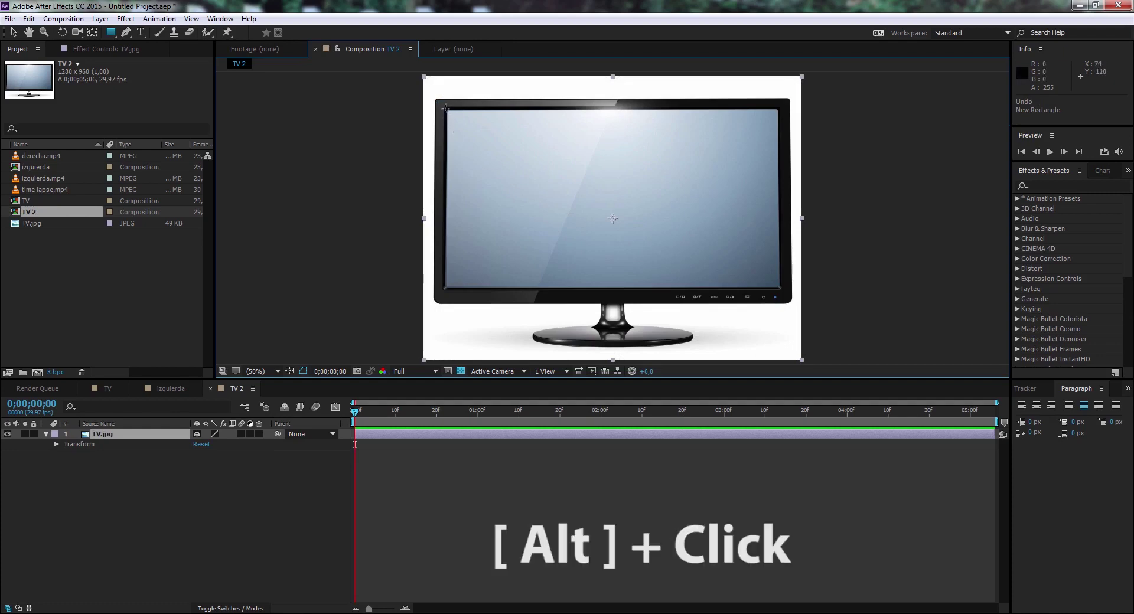
pyautogui.moveTo(445, 108); pyautogui.dragTo(696, 229)
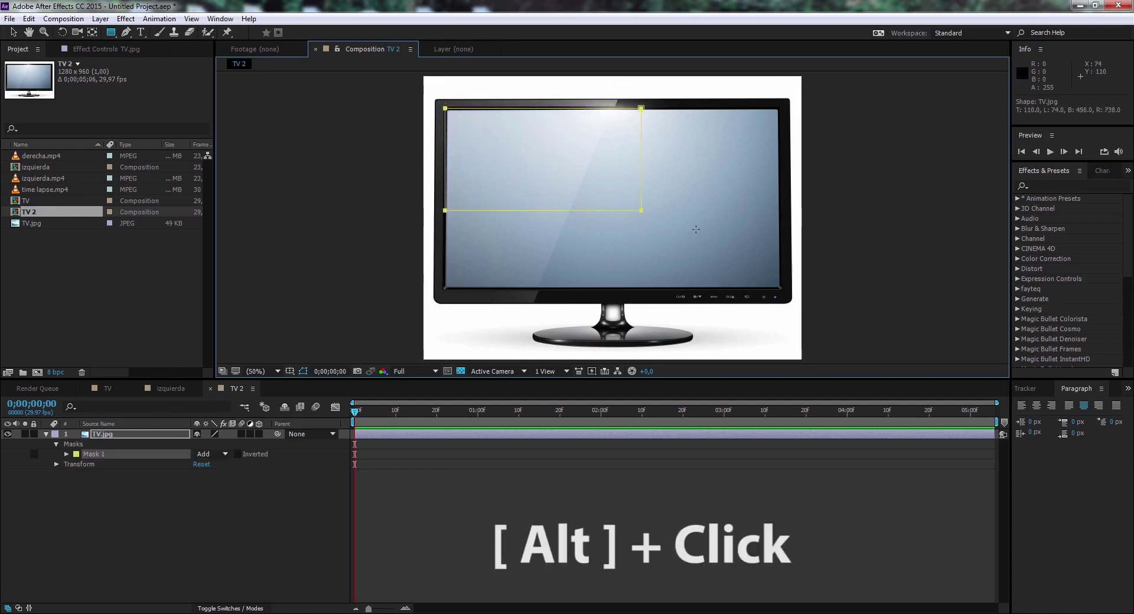
pyautogui.moveTo(696, 229); pyautogui.dragTo(777, 286)
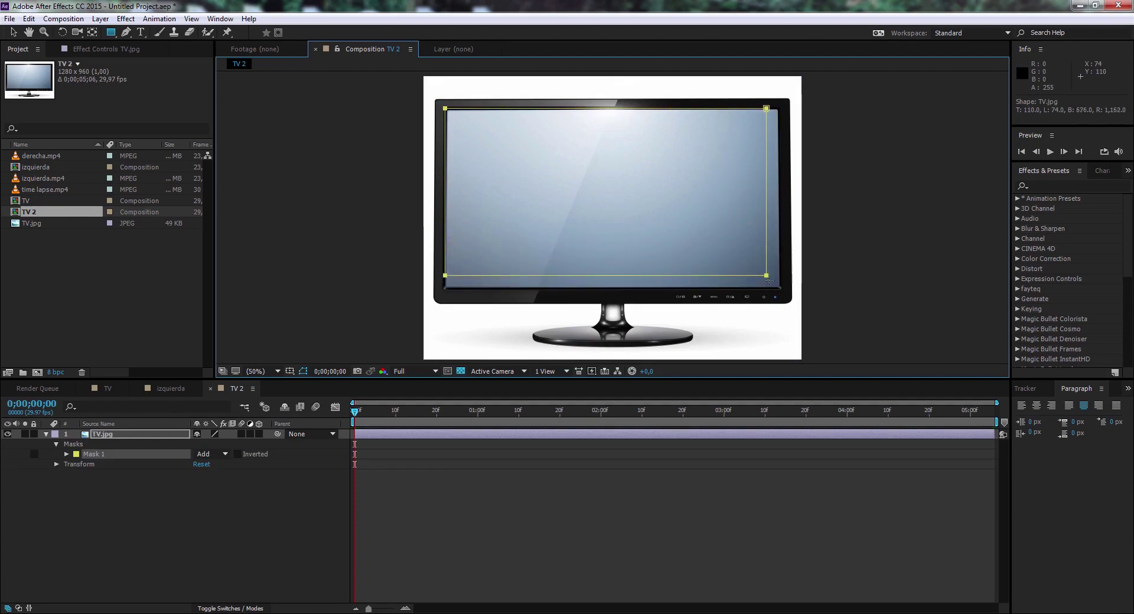
pyautogui.moveTo(777, 286); pyautogui.dragTo(780, 288)
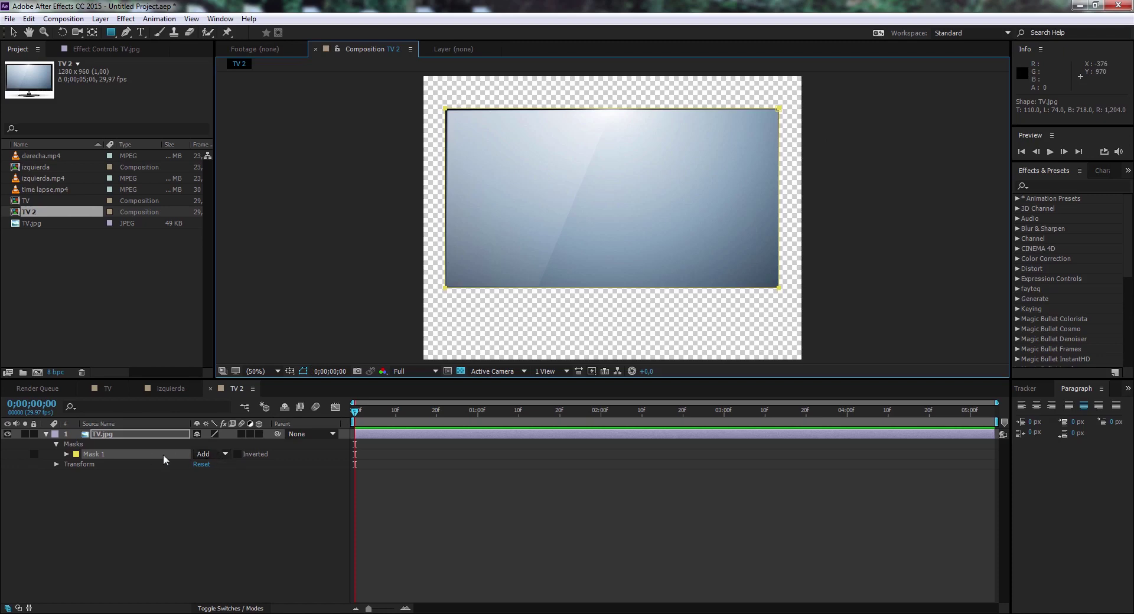
# Switch Mask 1 to Subtract, check the transparency grid, and add time lapse.mp4 to TV 2
pyautogui.click(225, 454)
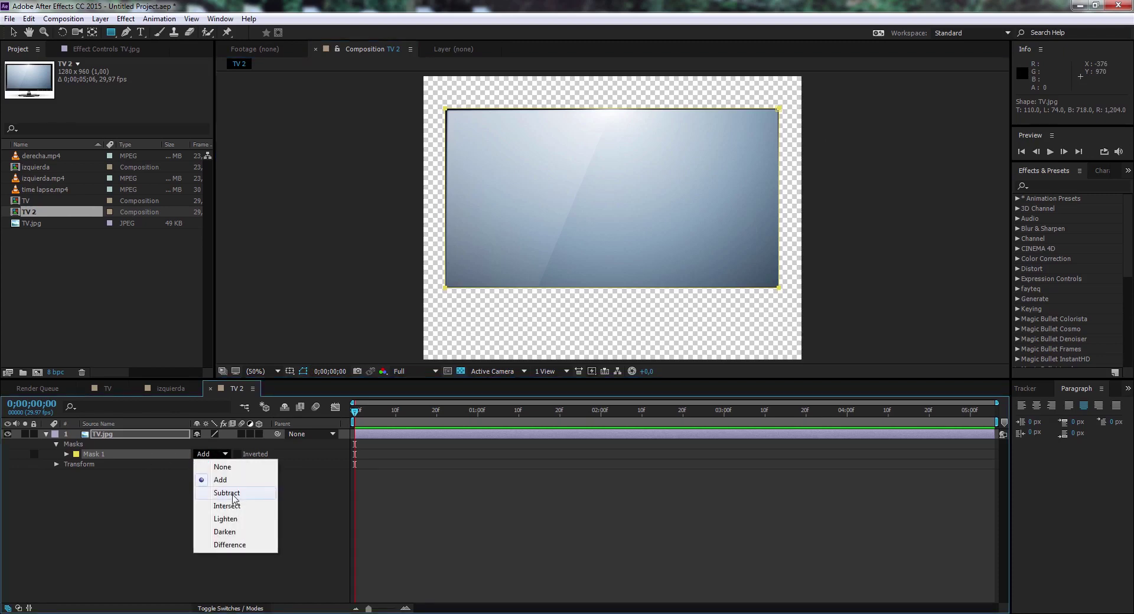
pyautogui.click(226, 493)
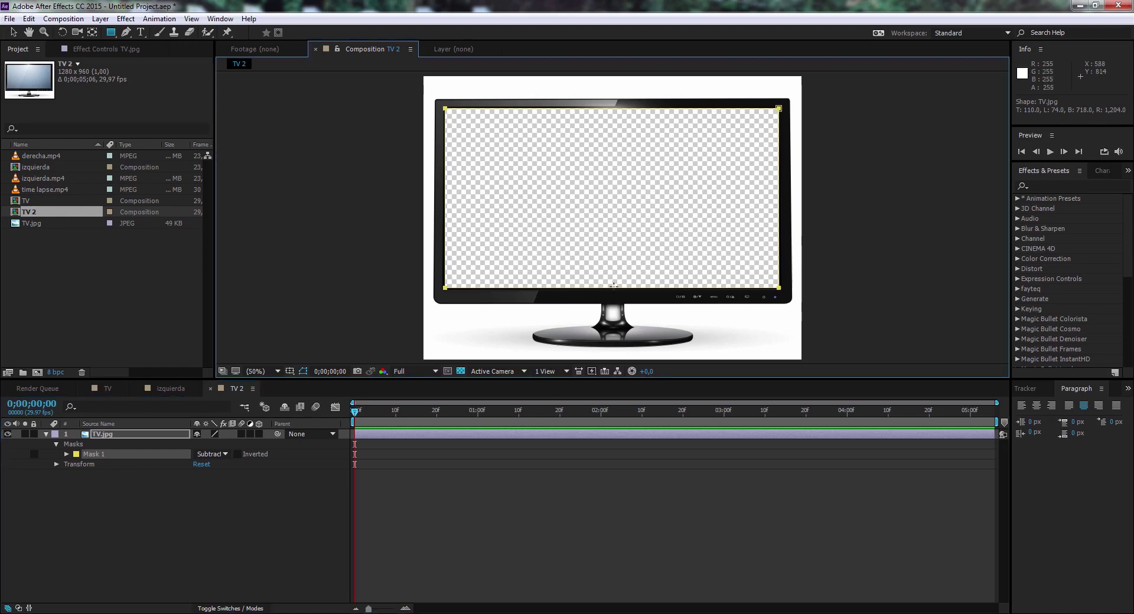
pyautogui.click(462, 371)
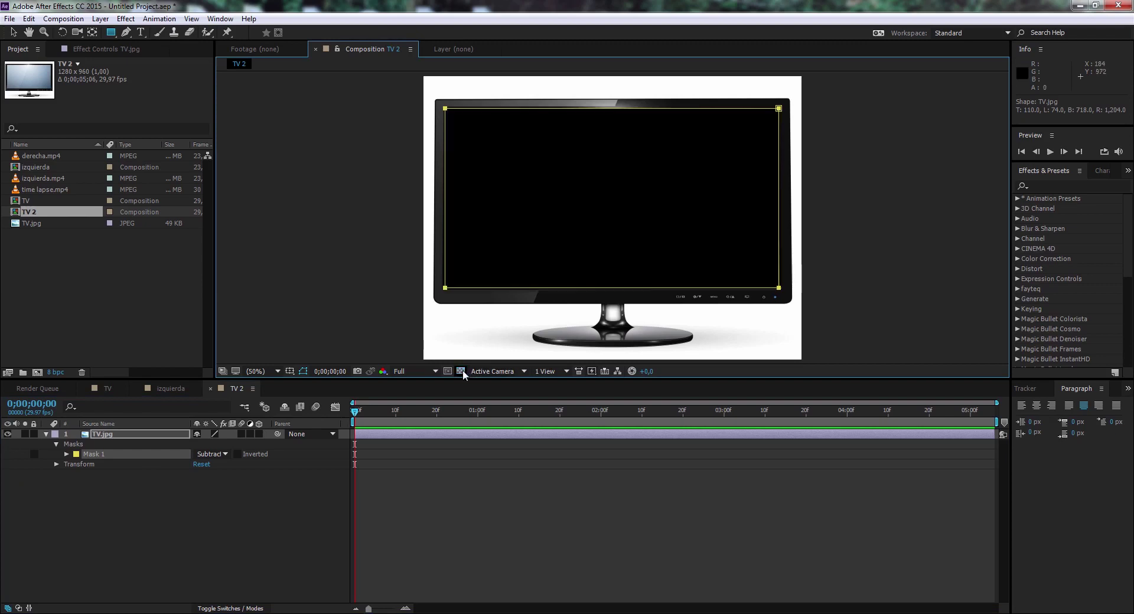
pyautogui.click(462, 371)
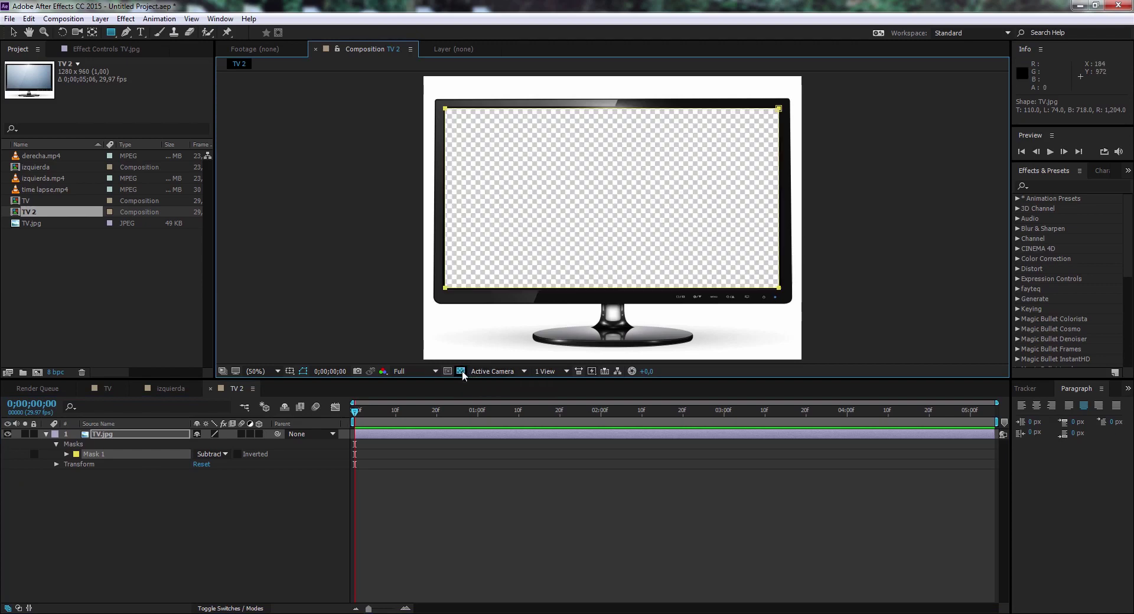
pyautogui.moveTo(47, 190)
pyautogui.mouseDown()
pyautogui.moveTo(58, 482)
pyautogui.moveTo(50, 474)
pyautogui.mouseUp()
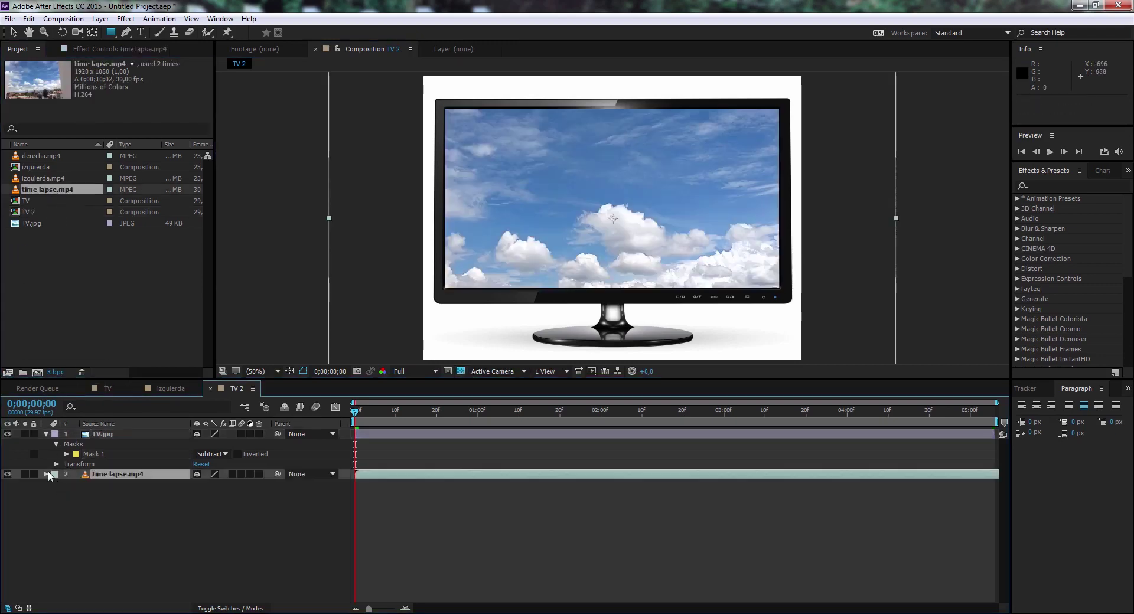
# Nudge the time lapse.mp4 sky to position 756.0, 490.0 to reframe the clouds in the screen
pyautogui.moveTo(355, 412)
pyautogui.mouseDown()
pyautogui.moveTo(794, 420)
pyautogui.moveTo(402, 421)
pyautogui.mouseUp()
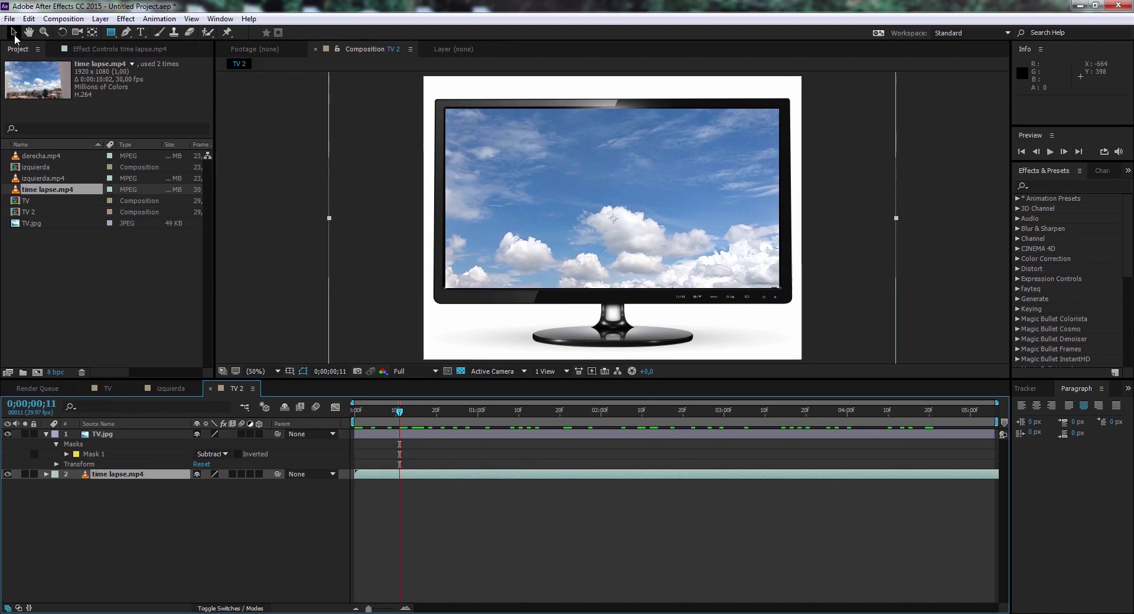
pyautogui.click(118, 475)
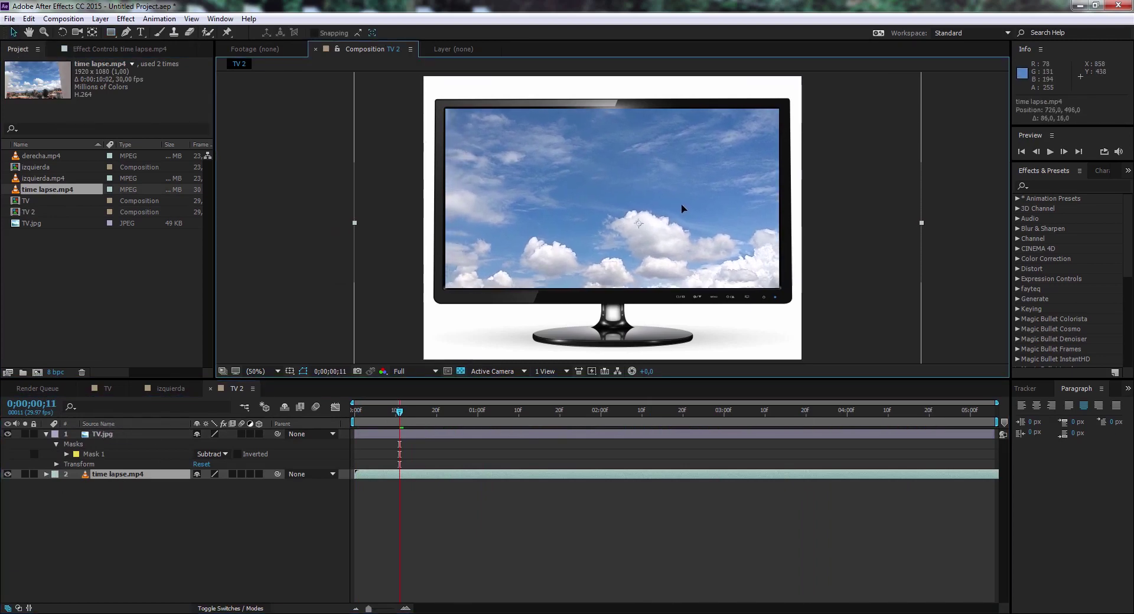
pyautogui.moveTo(653, 205); pyautogui.dragTo(687, 208)
pyautogui.moveTo(400, 411); pyautogui.dragTo(490, 413)
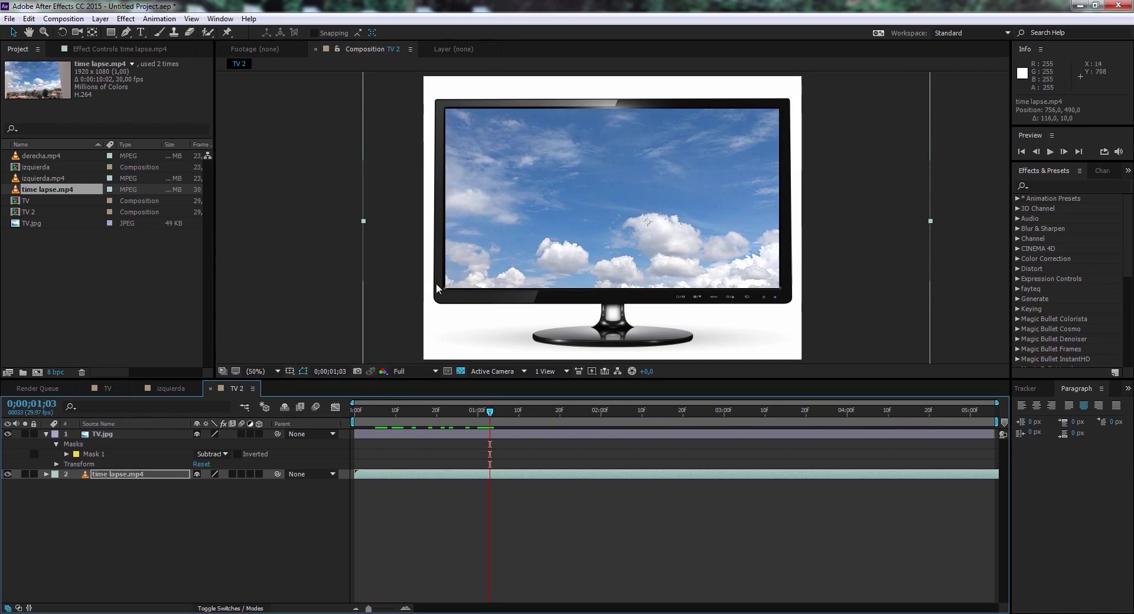
pyautogui.press('Return')
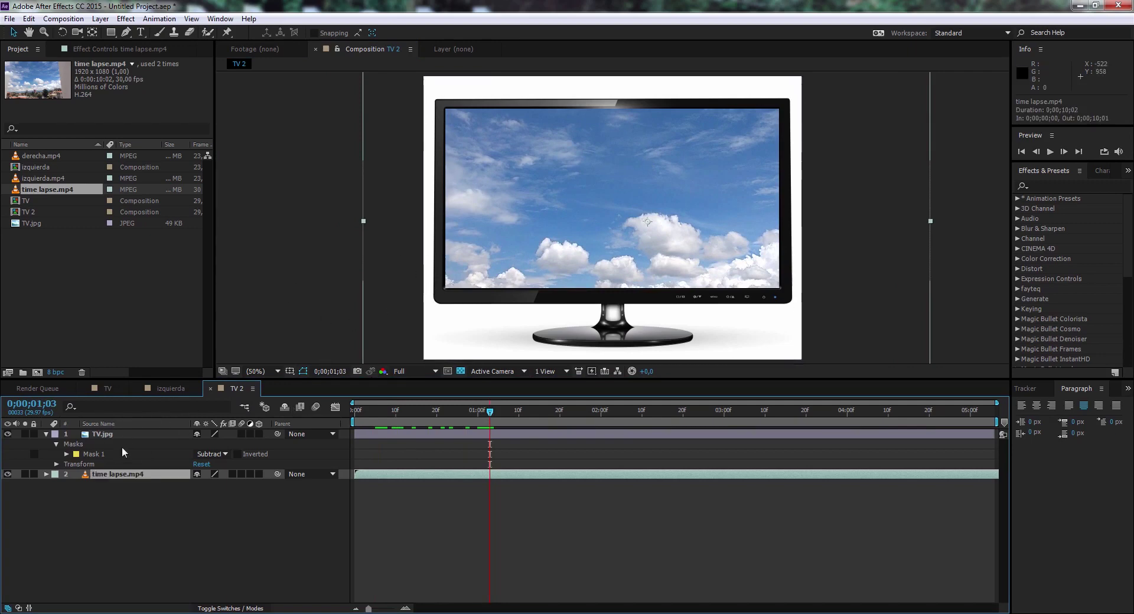
# Select Mask 1 for point editing and try moving its path, then undo the move
pyautogui.click(97, 455)
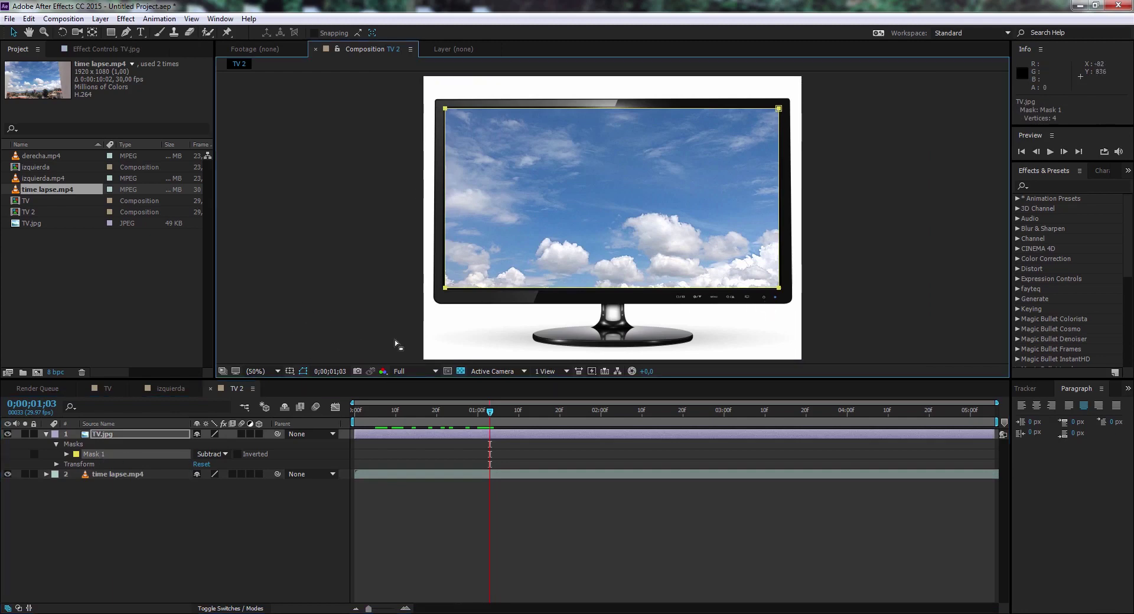
pyautogui.click(303, 371)
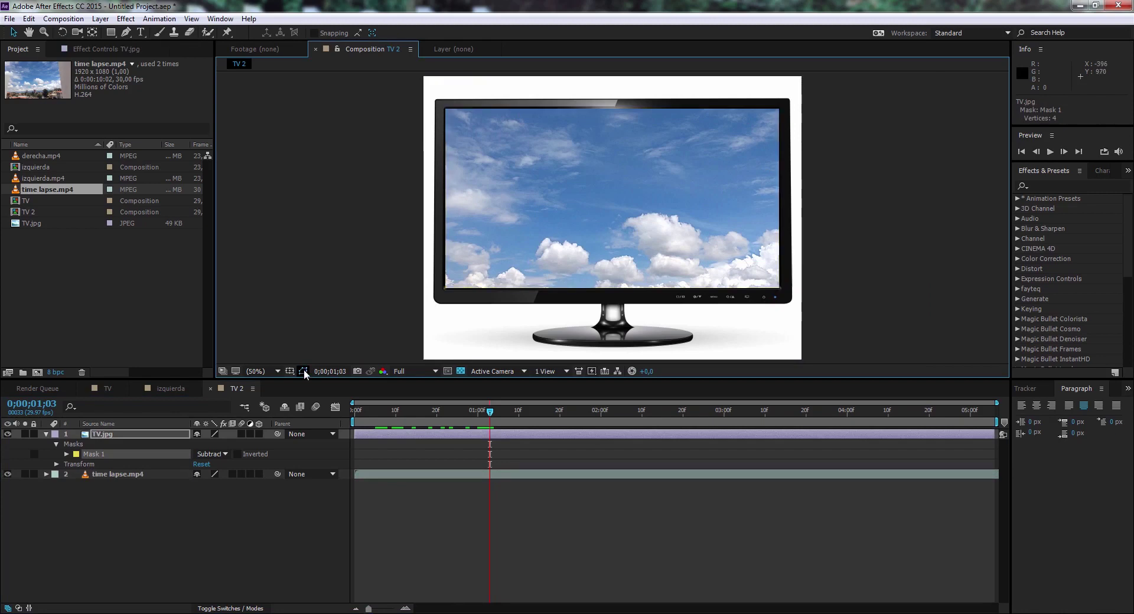
pyautogui.click(303, 371)
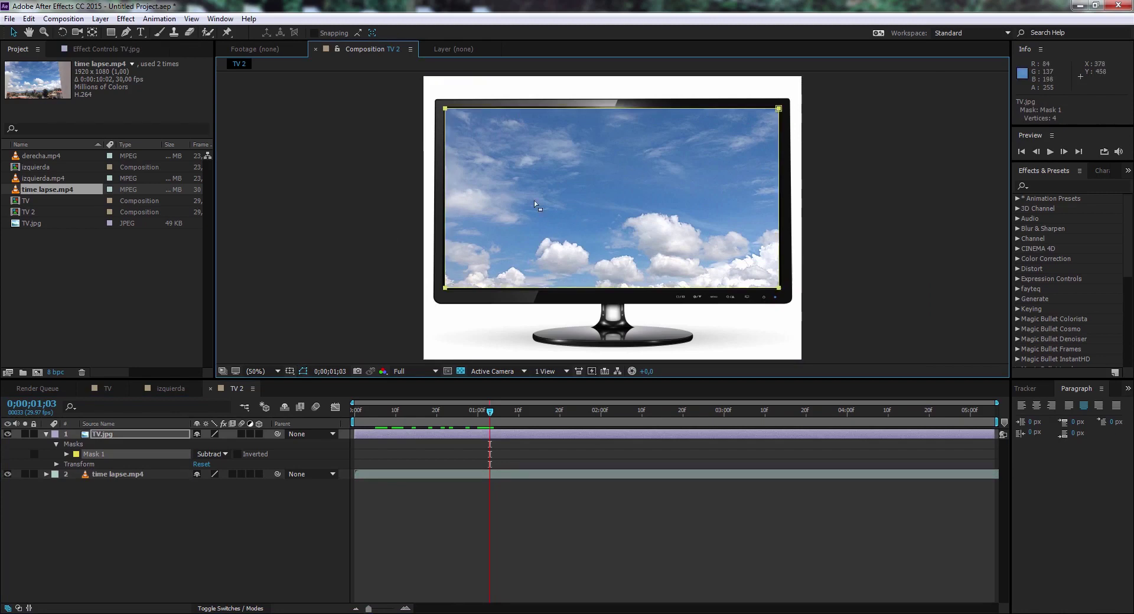
pyautogui.click(125, 32)
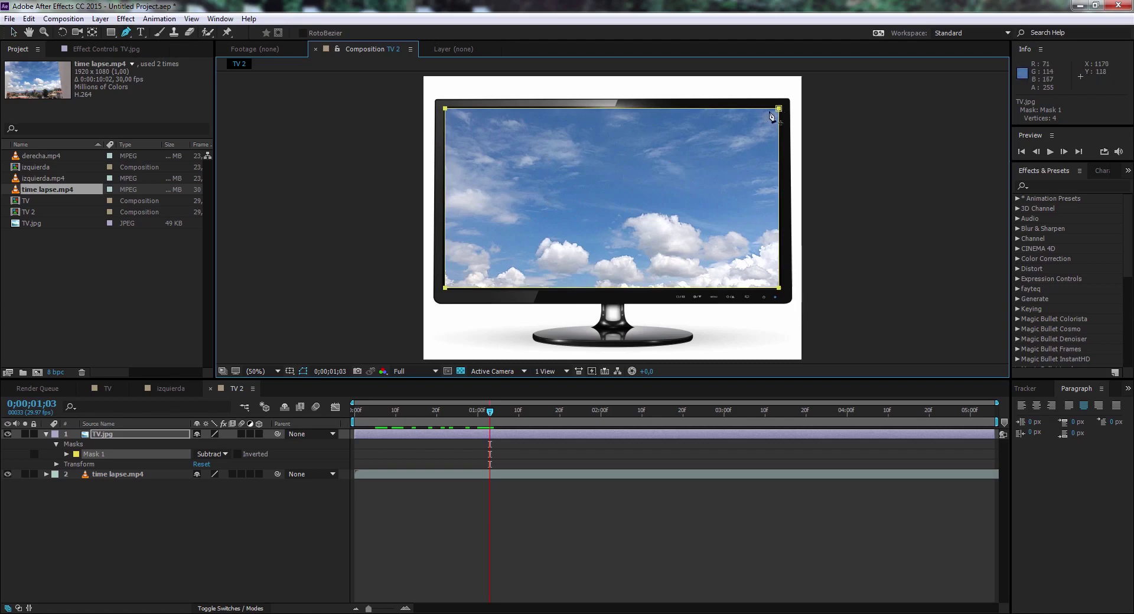
pyautogui.moveTo(762, 109); pyautogui.dragTo(653, 107)
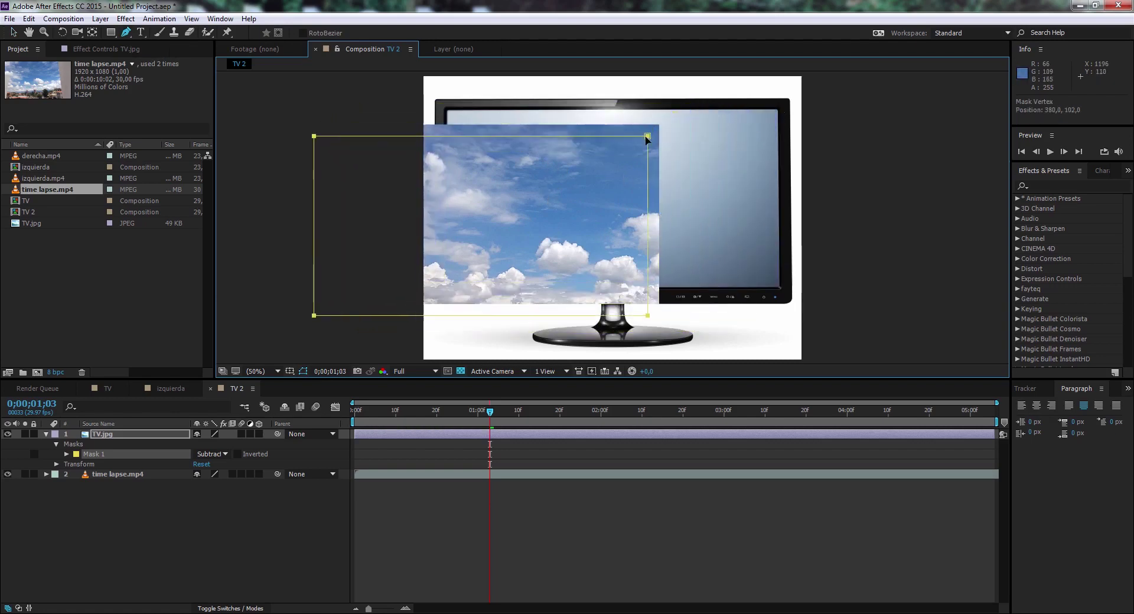
pyautogui.hotkey('ctrl', 'z')
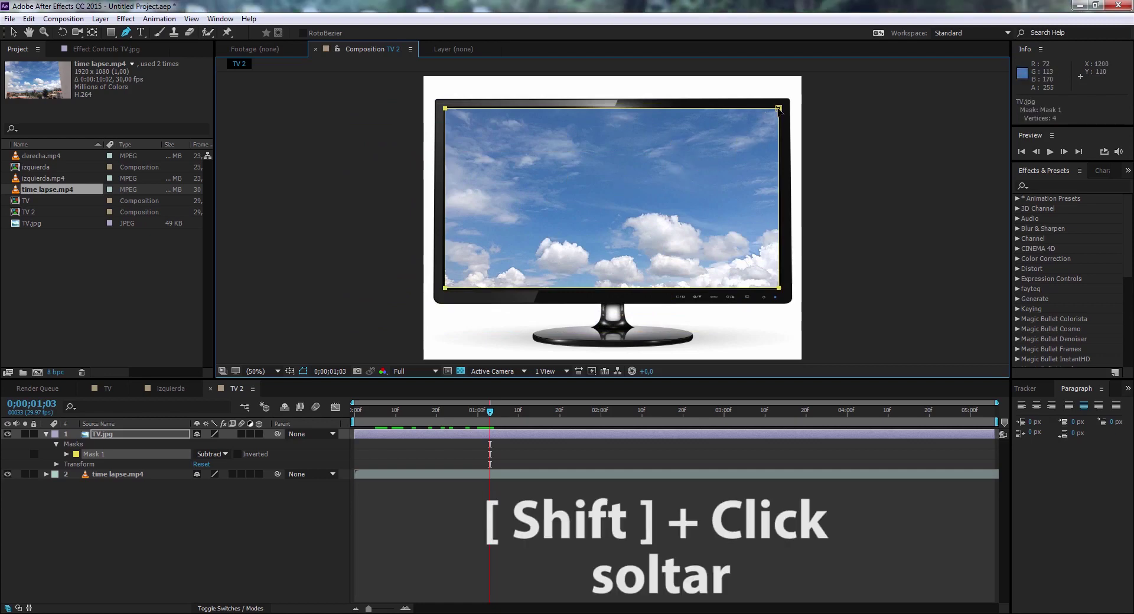
# Experiment with corner and added-vertex edits on Mask 1, undoing back toward the rectangle
pyautogui.moveTo(779, 109); pyautogui.dragTo(706, 190)
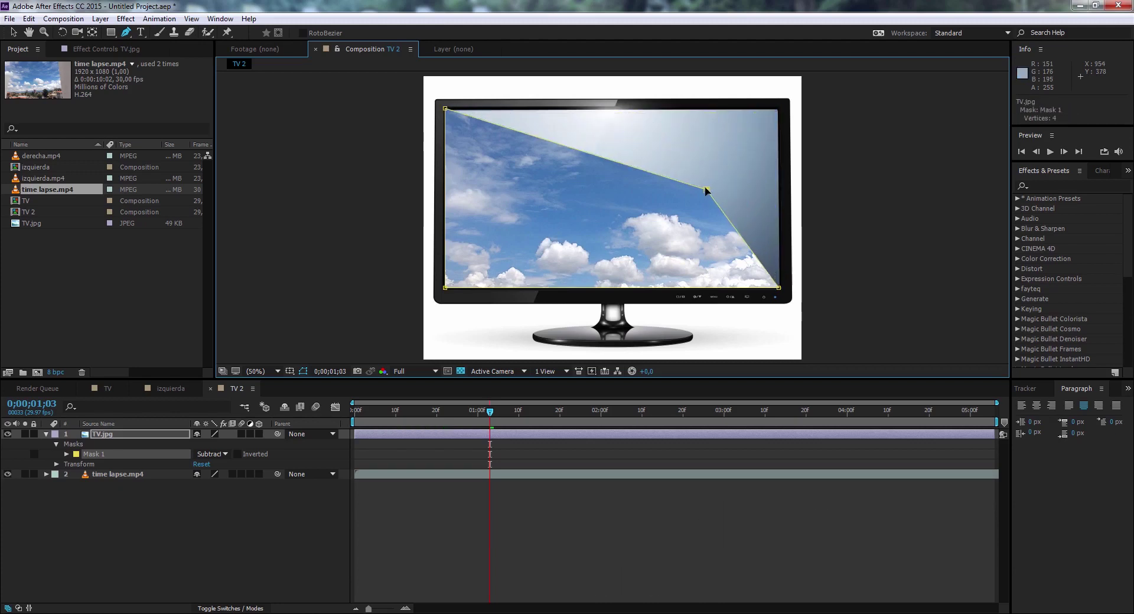
pyautogui.hotkey('ctrl', 'z')
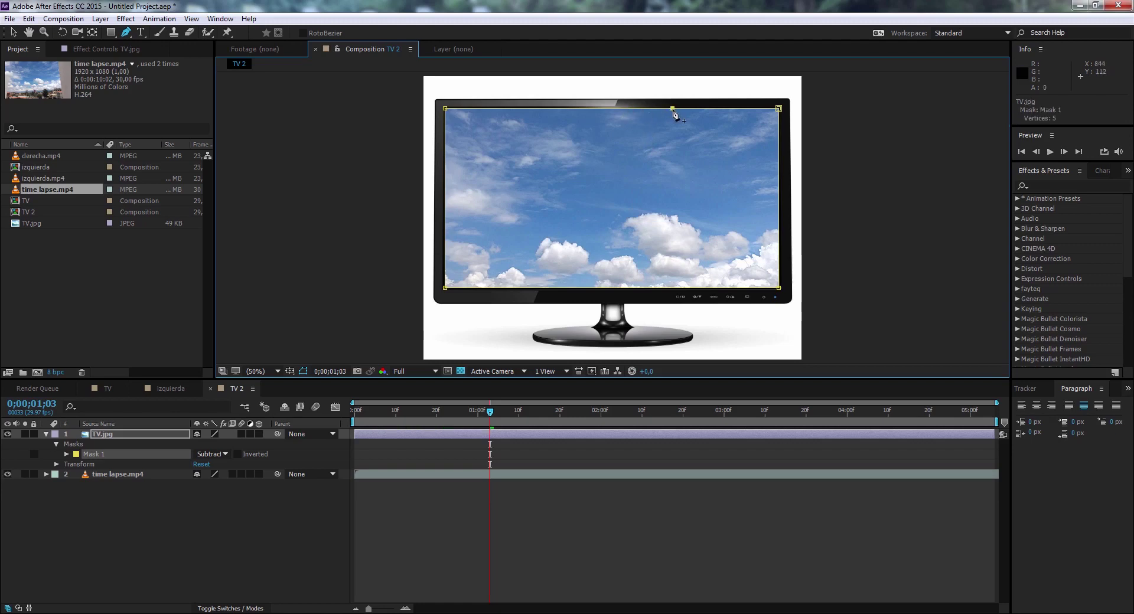
pyautogui.moveTo(673, 109); pyautogui.dragTo(672, 158)
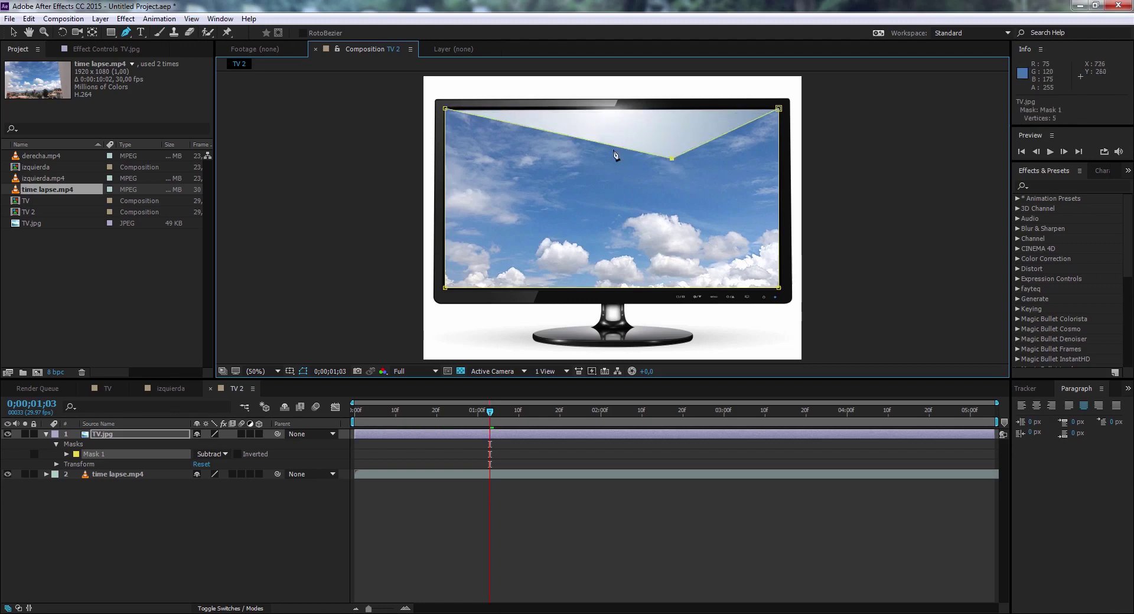
pyautogui.moveTo(588, 141); pyautogui.dragTo(602, 108)
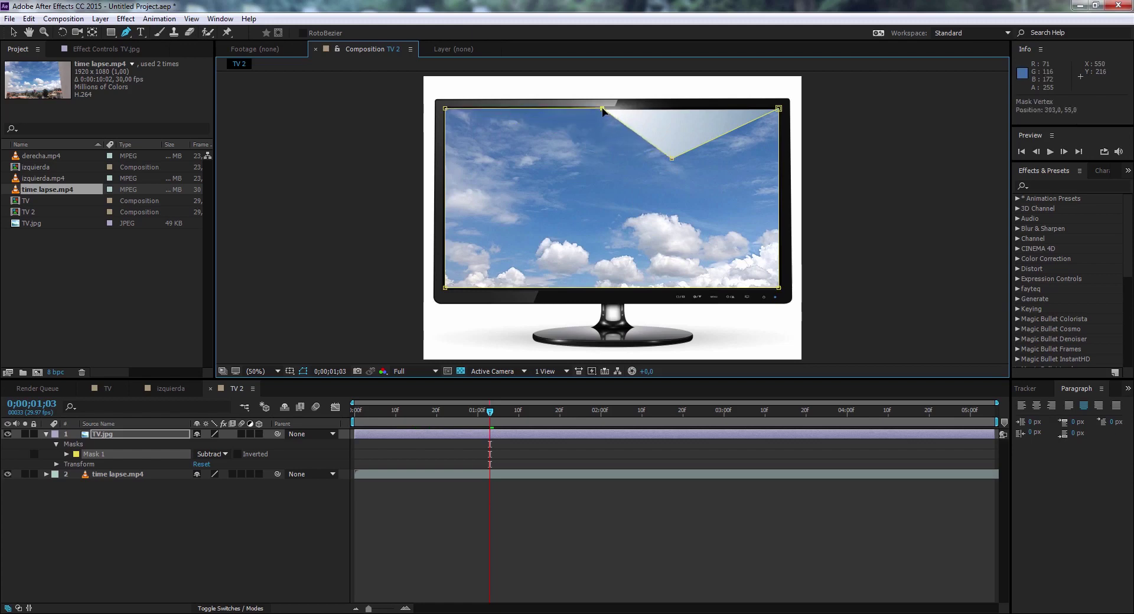
pyautogui.hotkey('ctrl', 'z')
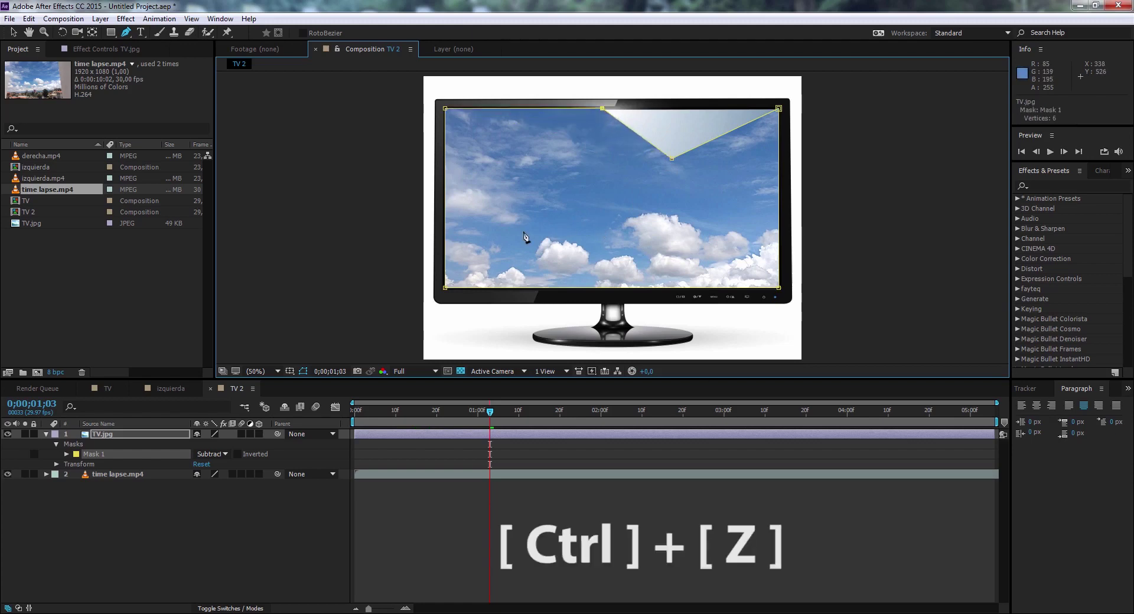
pyautogui.hotkey('ctrl', 'z')
pyautogui.hotkey('ctrl', 'z')
pyautogui.hotkey('ctrl', 'z')
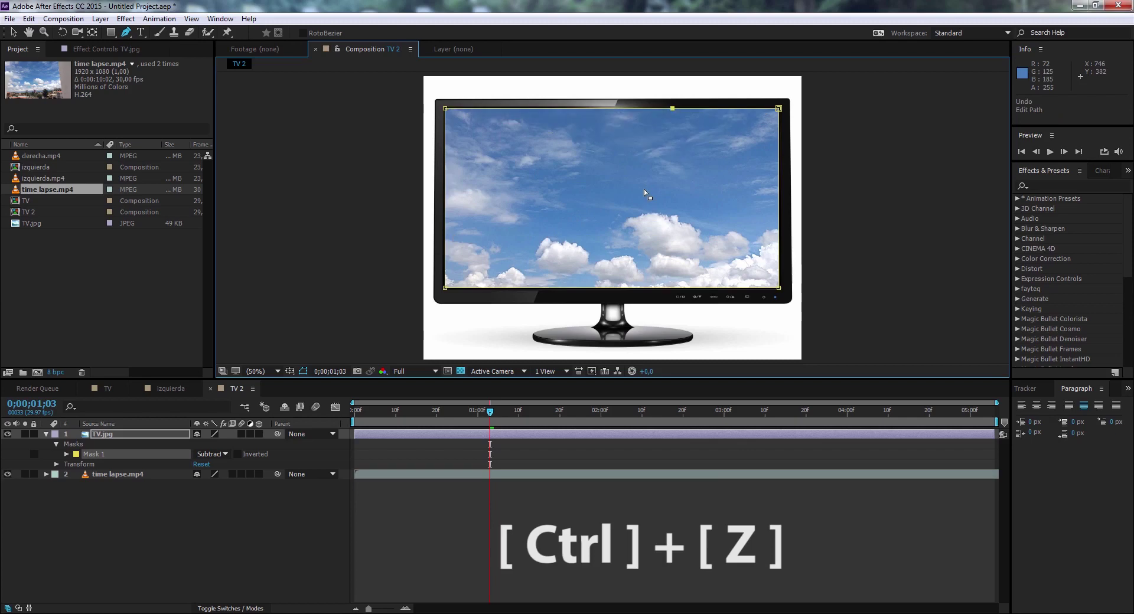
pyautogui.hotkey('ctrl', 'z')
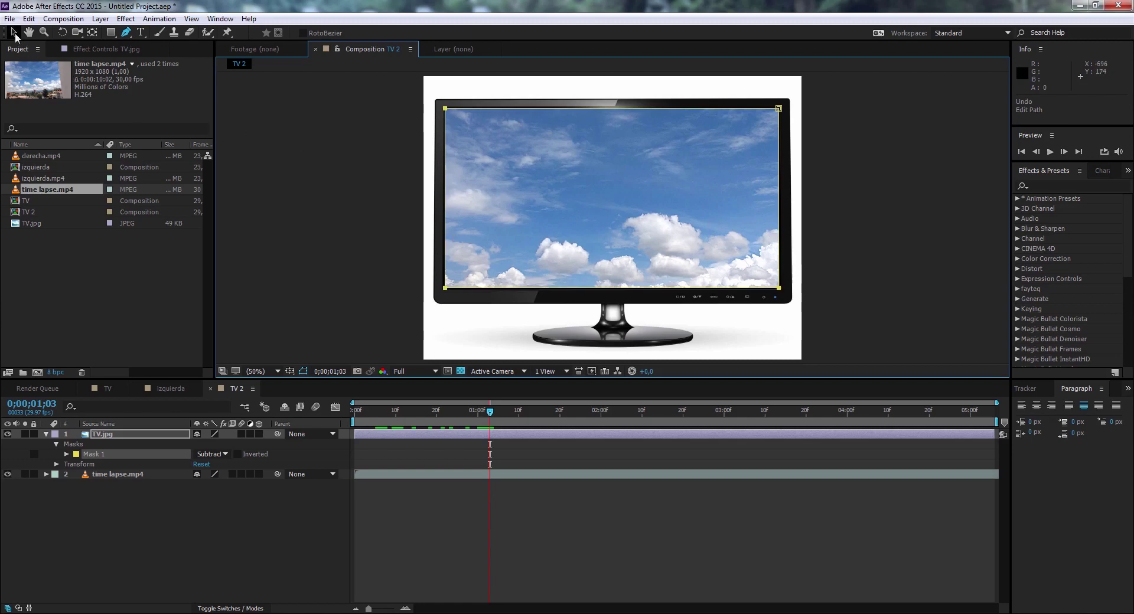
pyautogui.press('v')
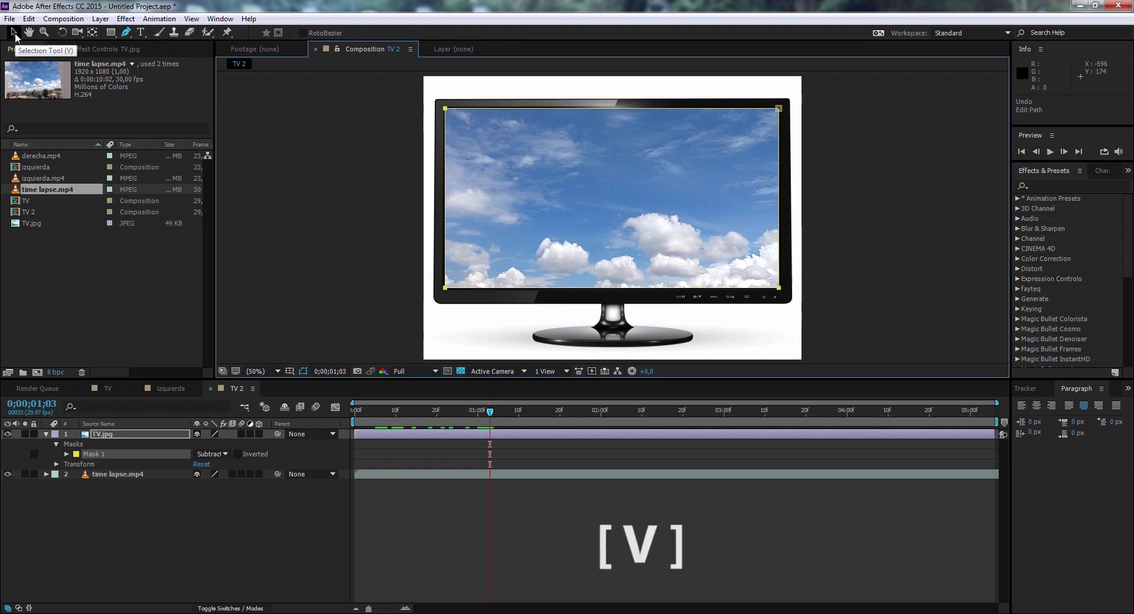
pyautogui.moveTo(835, 90); pyautogui.dragTo(737, 320)
pyautogui.moveTo(780, 109)
pyautogui.mouseDown()
pyautogui.moveTo(731, 124)
pyautogui.moveTo(770, 118)
pyautogui.mouseUp()
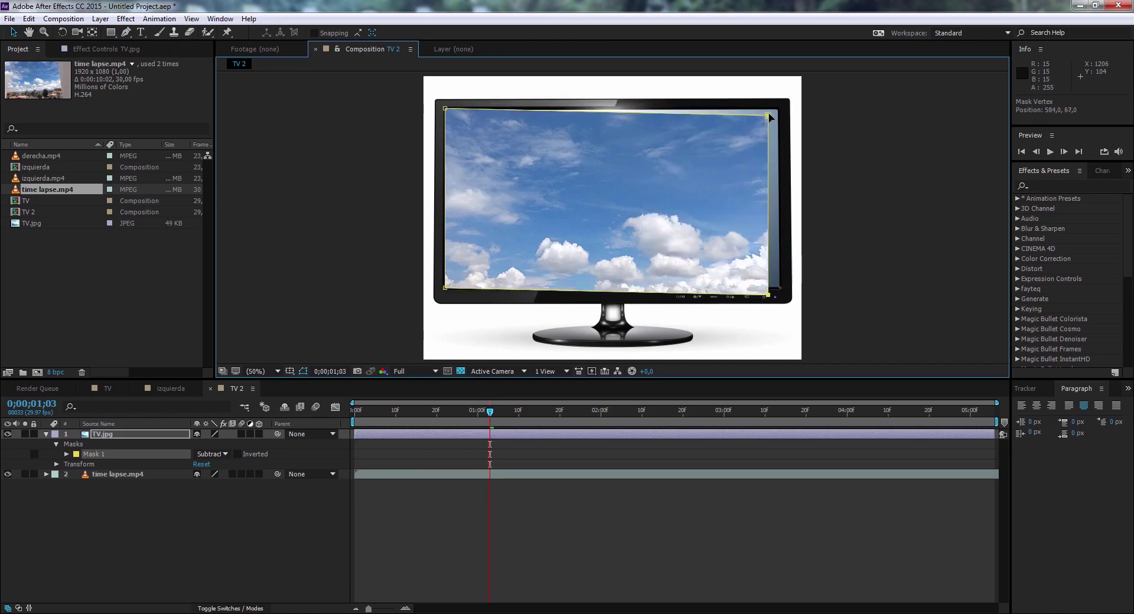
pyautogui.moveTo(770, 117); pyautogui.dragTo(604, 111)
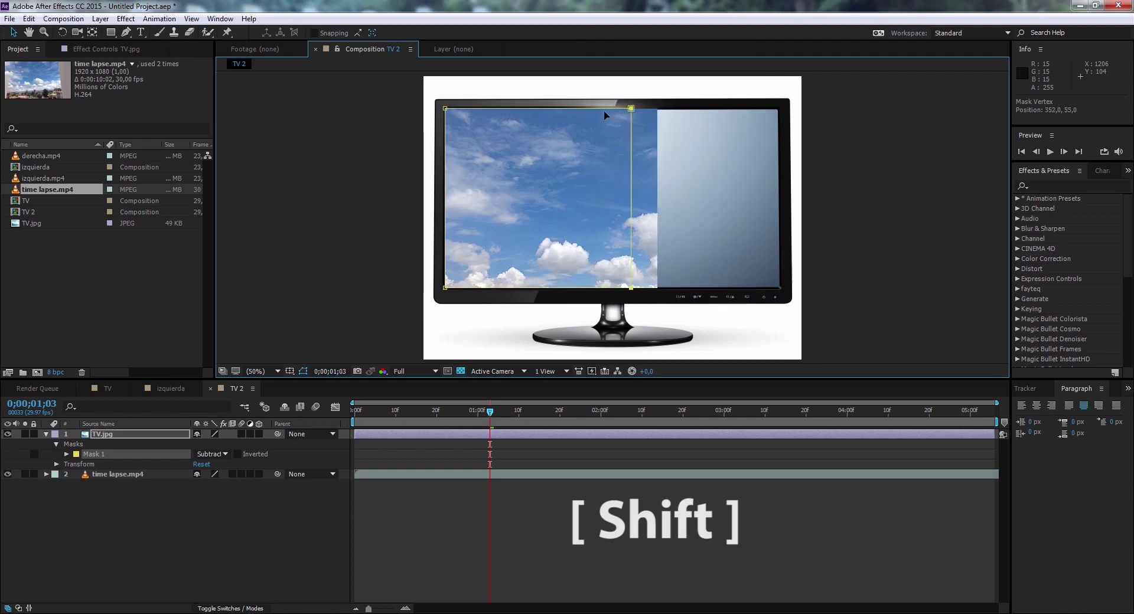
pyautogui.moveTo(604, 111); pyautogui.dragTo(684, 114)
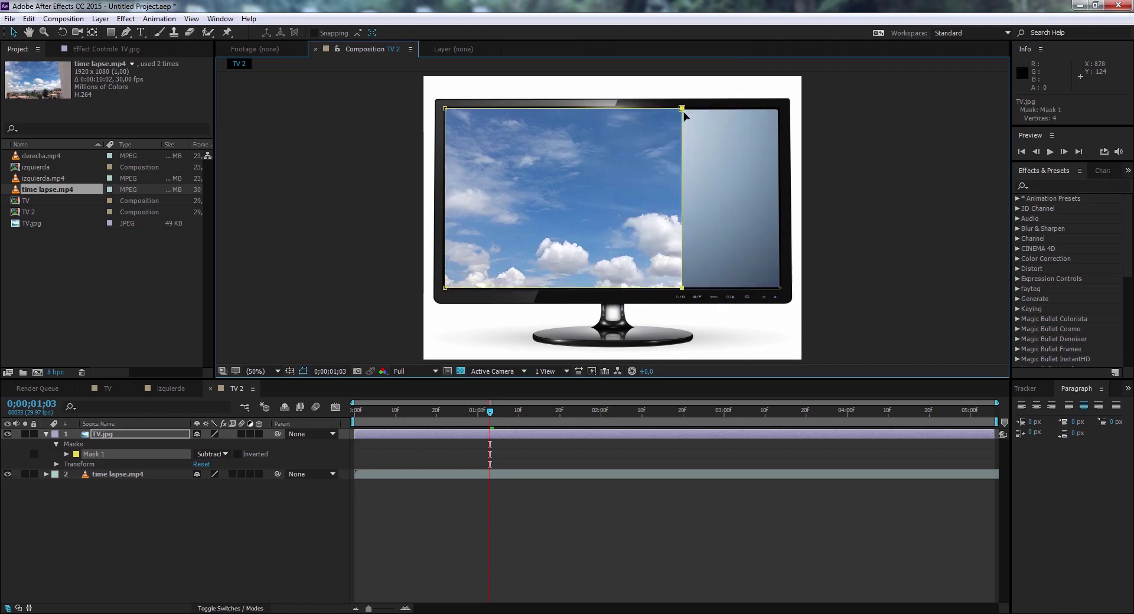
pyautogui.hotkey('ctrl', 'z')
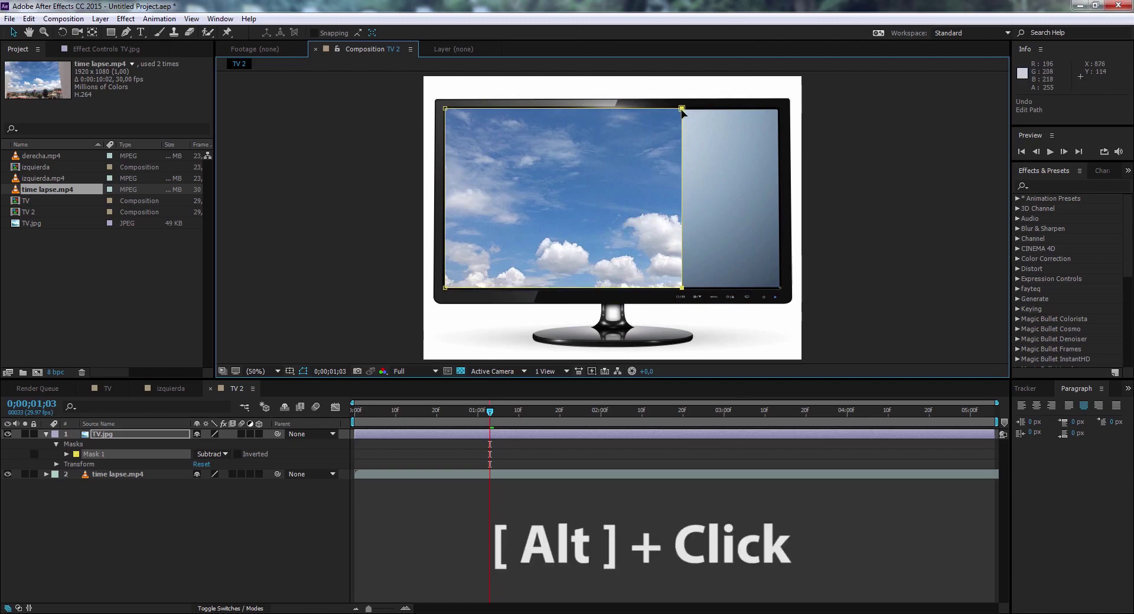
pyautogui.moveTo(682, 111); pyautogui.dragTo(710, 157)
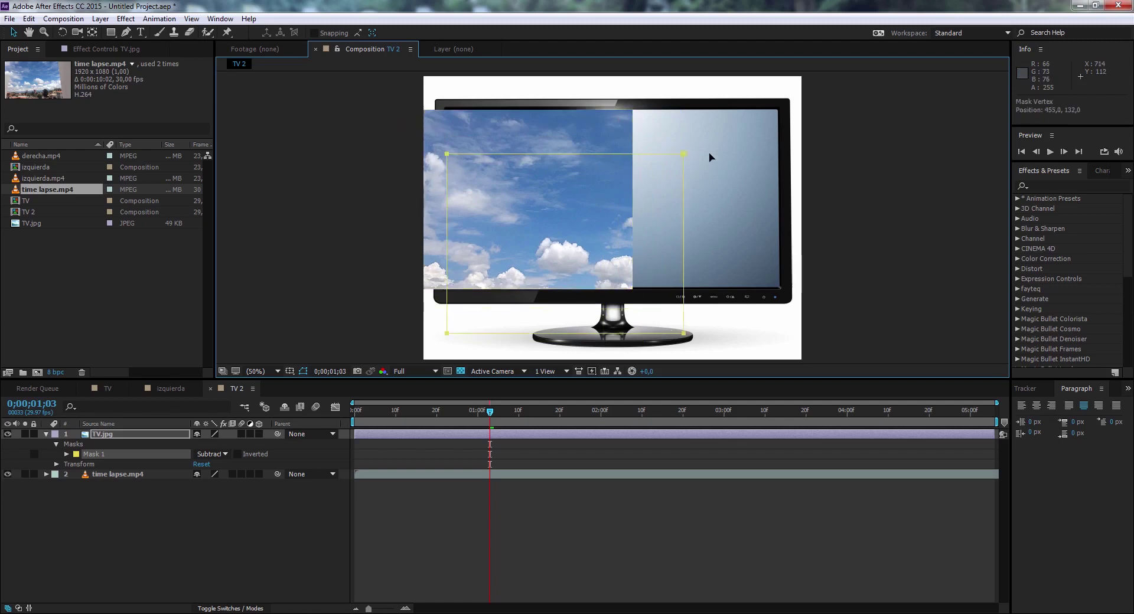
# Restore Mask 1 to fill the screen, then draw Mask 2 over the lower screen and stand
pyautogui.hotkey('ctrl', 'z')
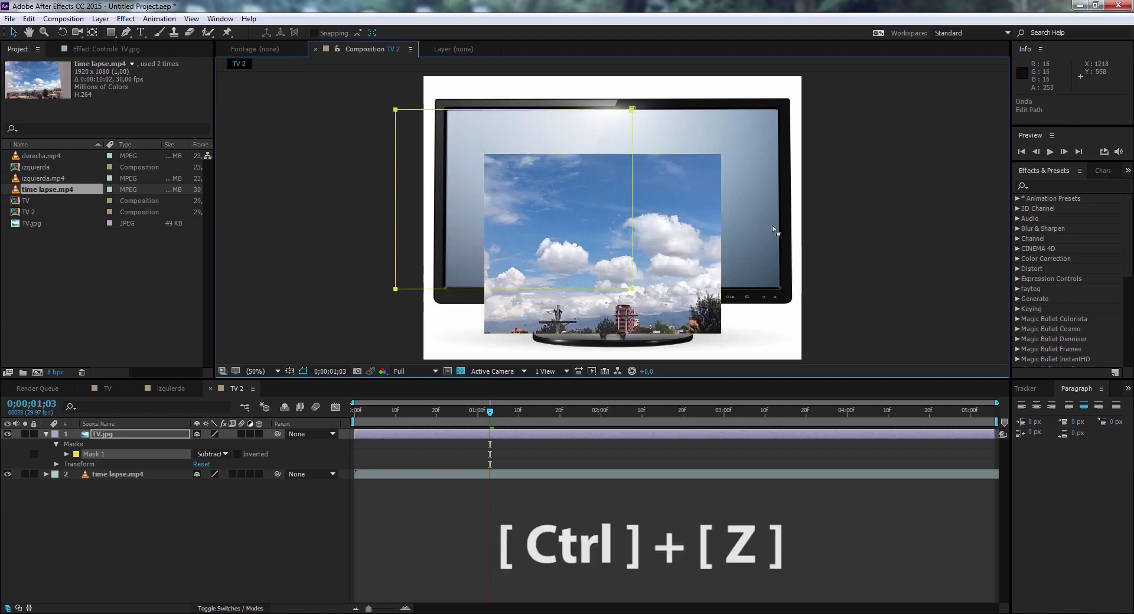
pyautogui.hotkey('ctrl', 'z')
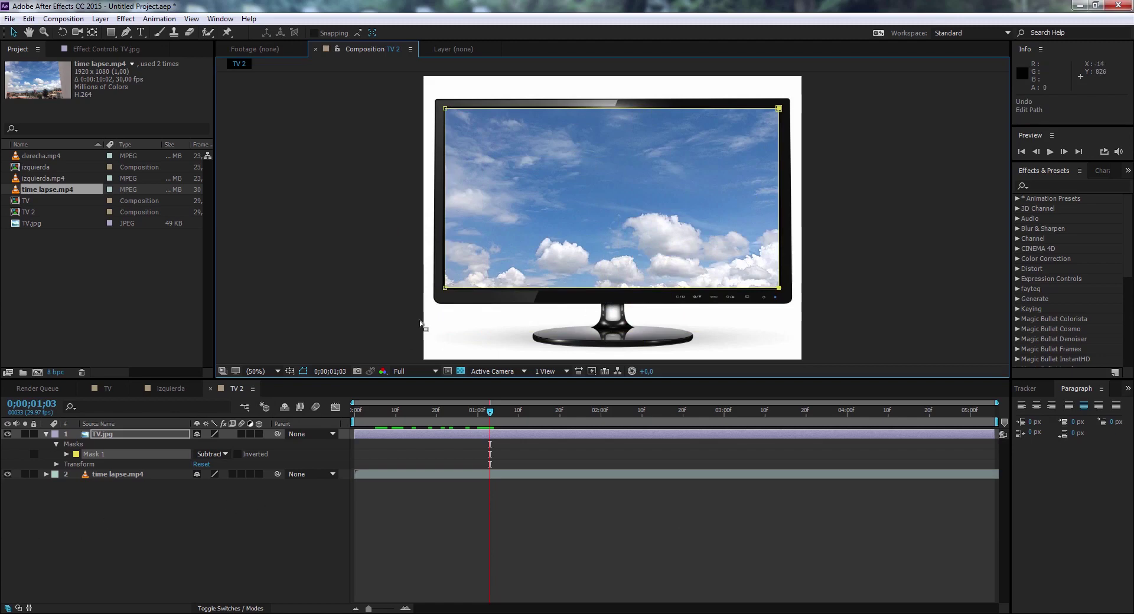
pyautogui.click(161, 433)
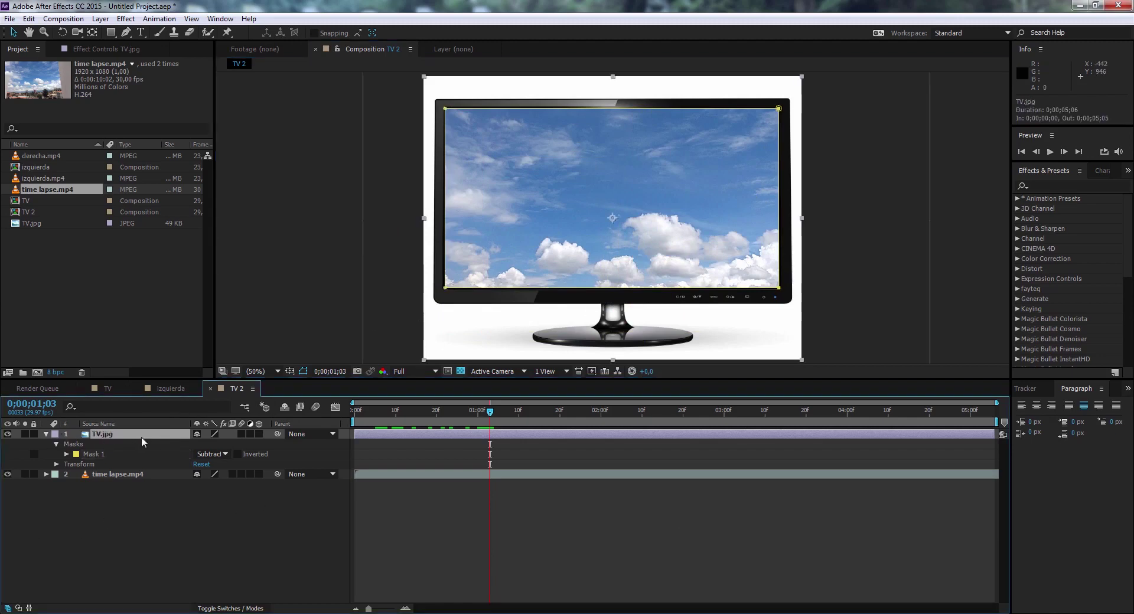
pyautogui.click(111, 32)
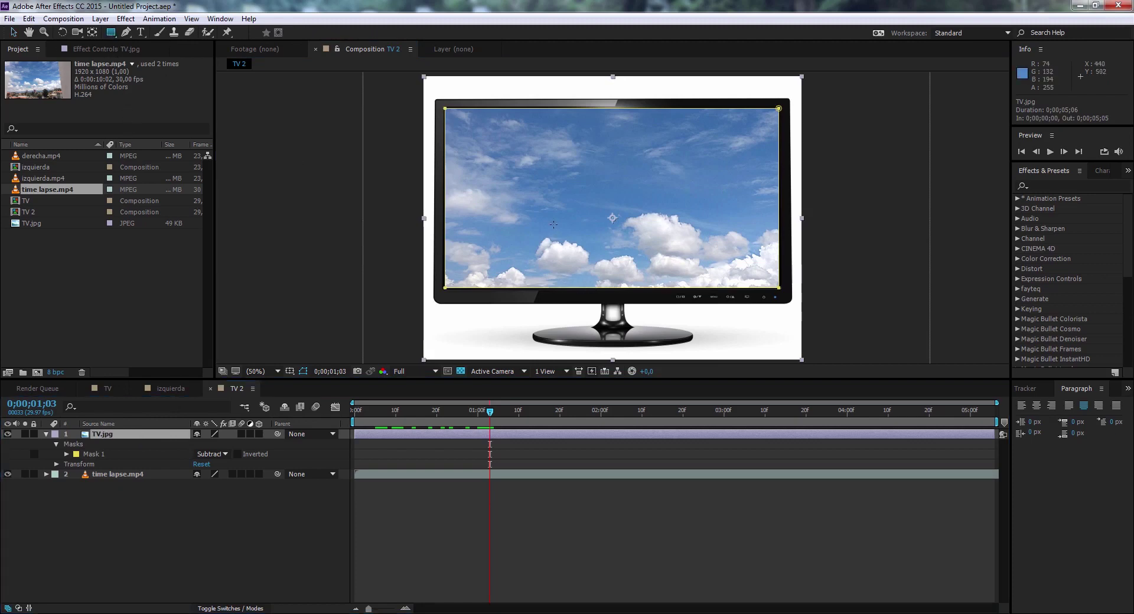
pyautogui.moveTo(510, 213); pyautogui.dragTo(715, 356)
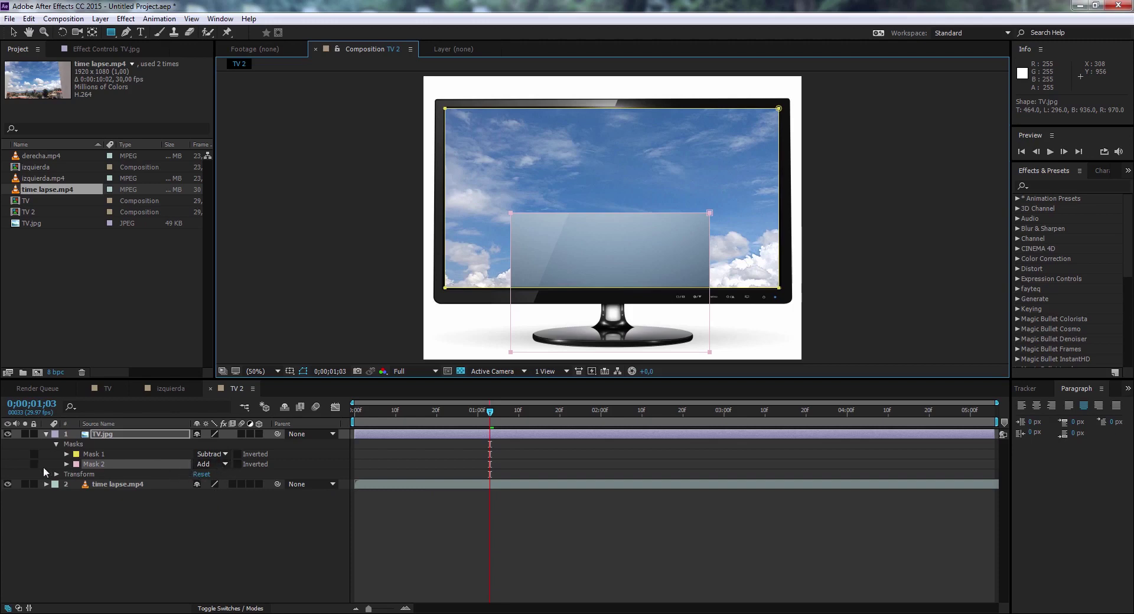
# Hide time lapse.mp4 and try Mask 1 in None mode before returning it to Subtract
pyautogui.click(8, 484)
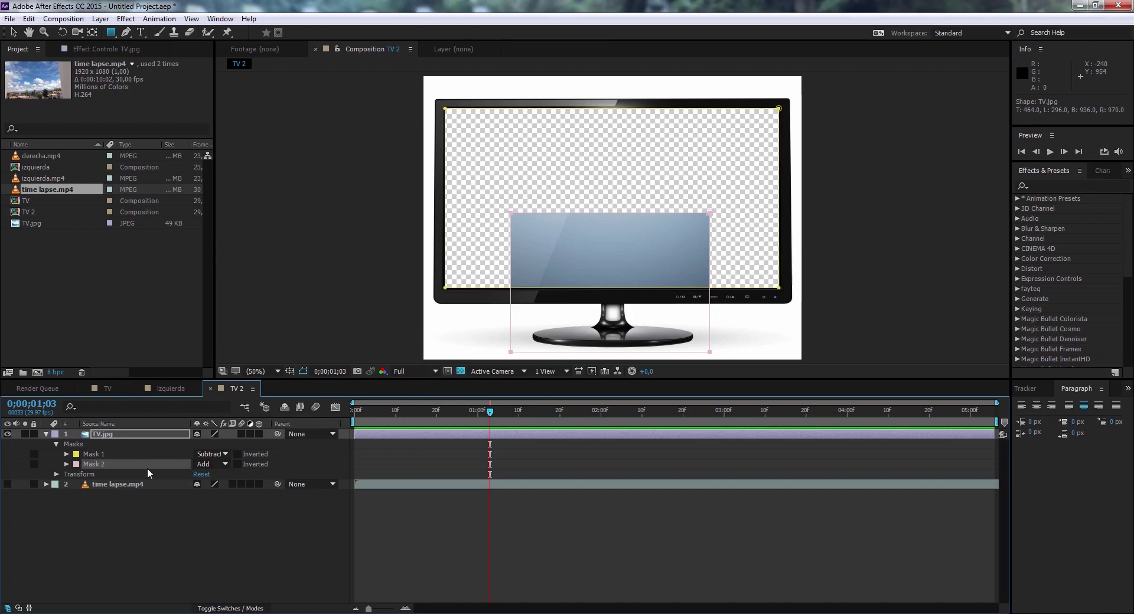
pyautogui.click(226, 456)
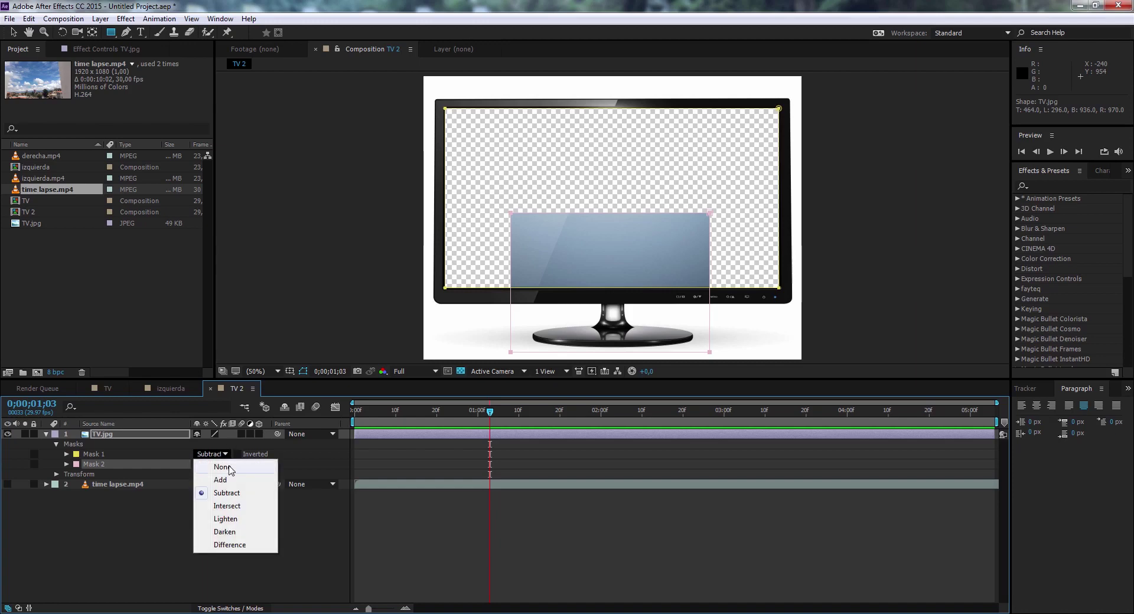
pyautogui.click(229, 467)
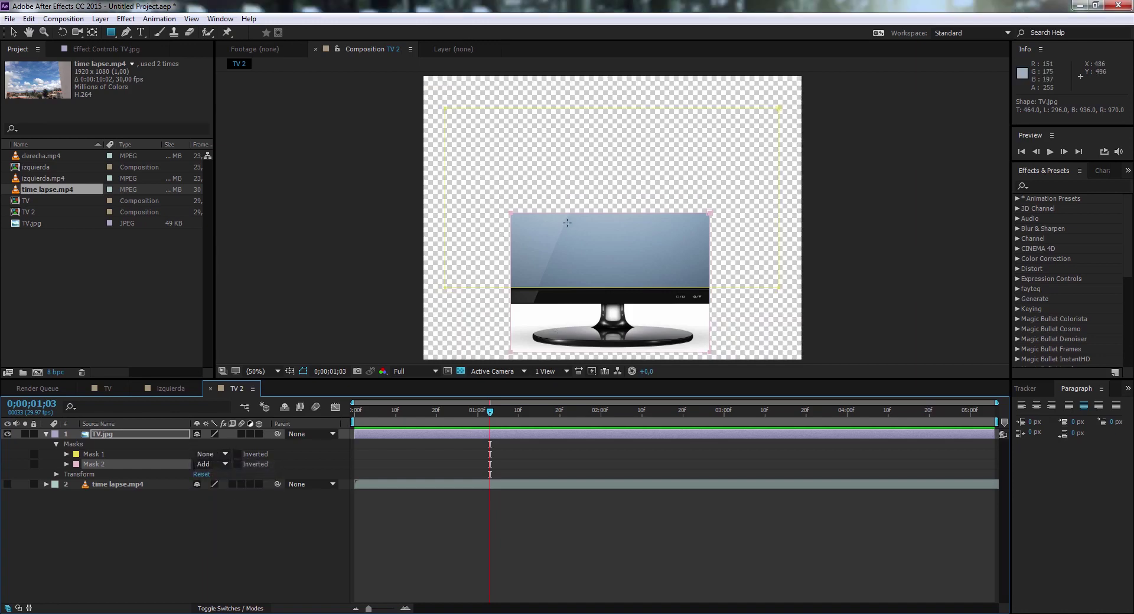
pyautogui.click(226, 455)
pyautogui.click(231, 491)
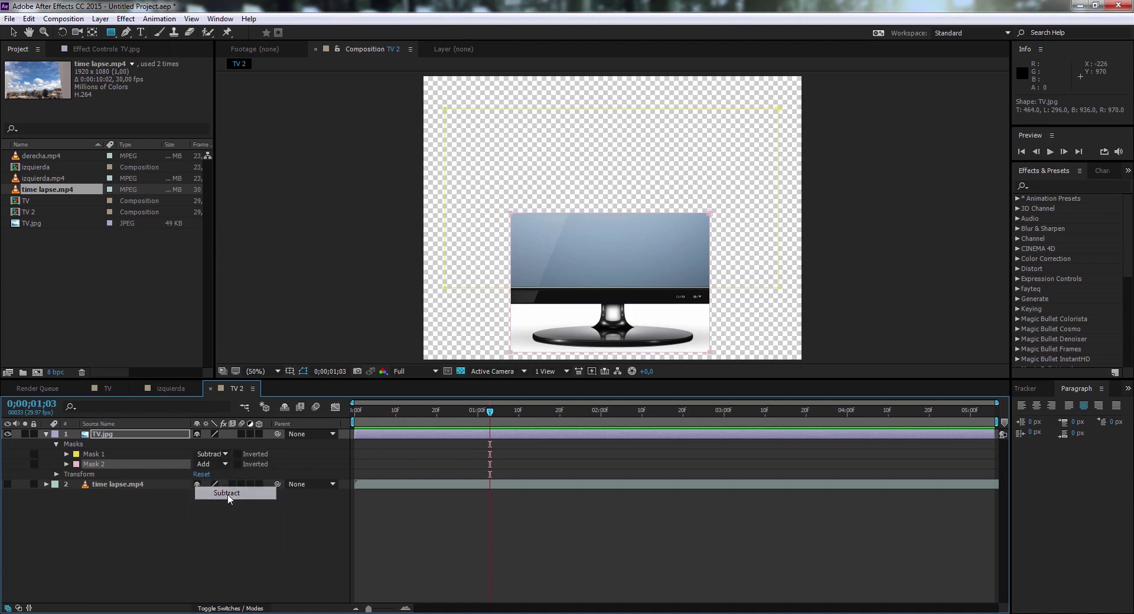
# Set Mask 2 to Intersect, leaving only the lower bezel and stand visible
pyautogui.click(227, 463)
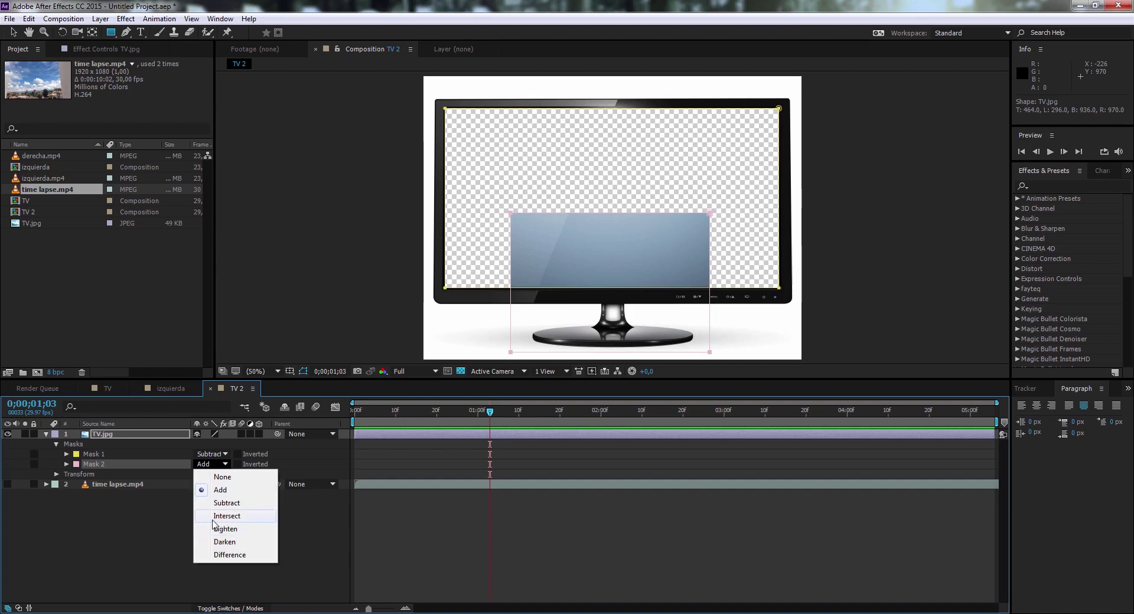
pyautogui.click(228, 517)
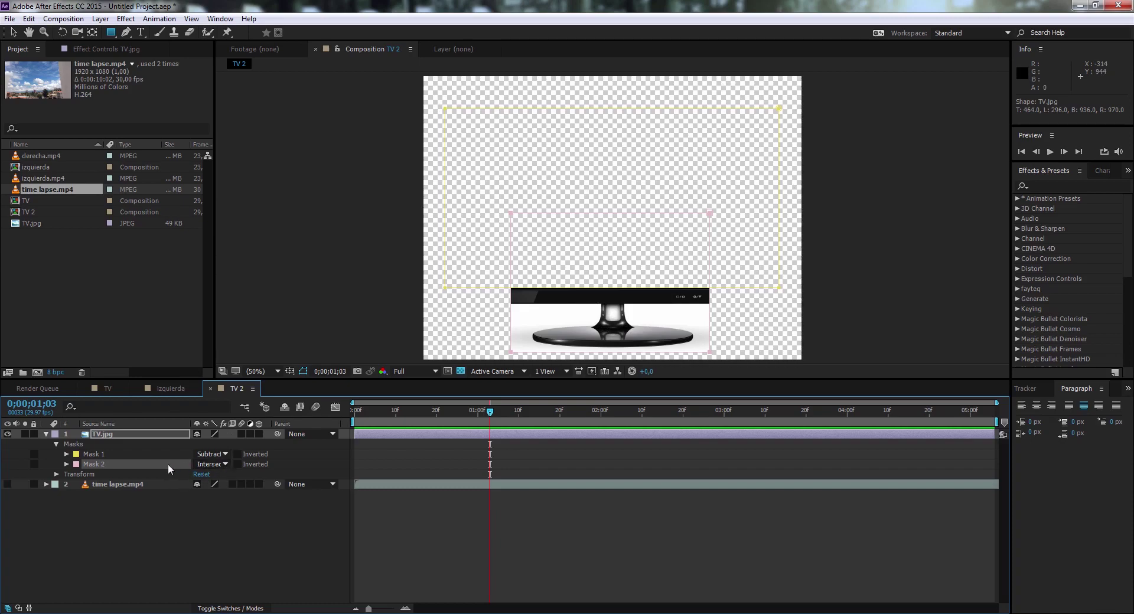
pyautogui.click(218, 463)
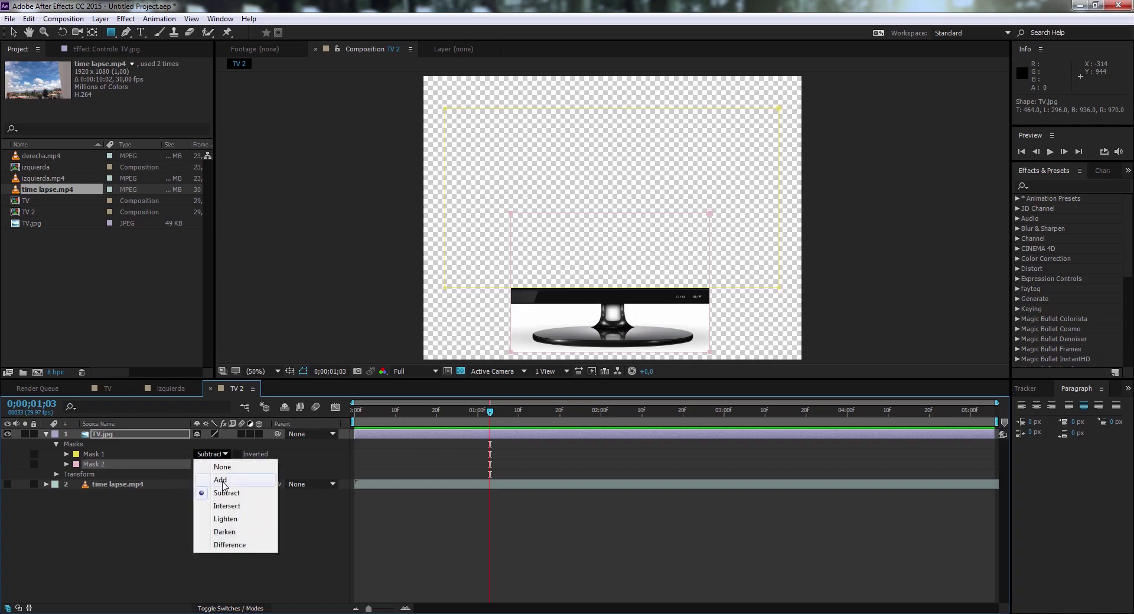
# Put Mask 1 back in Add mode and try Mask 2 in Lighten, then Darken
pyautogui.click(223, 480)
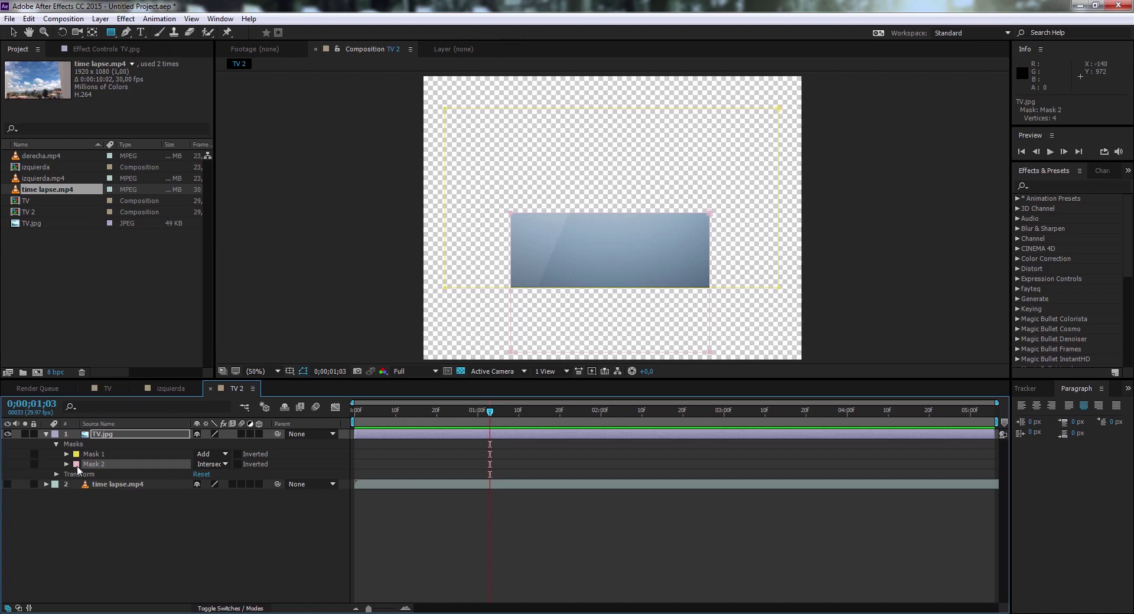
pyautogui.click(224, 465)
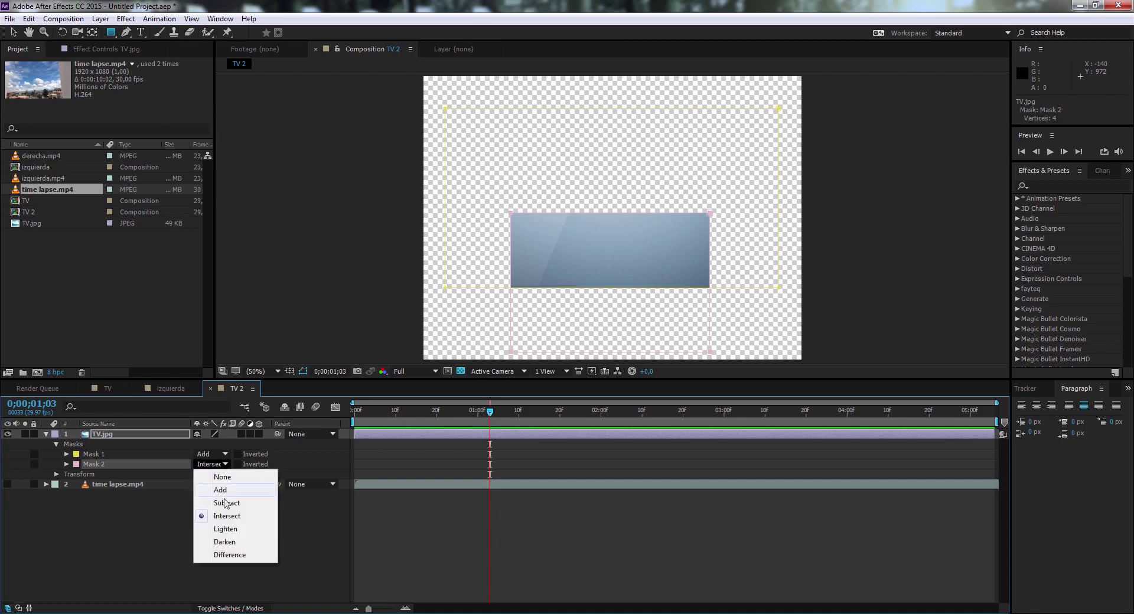
pyautogui.click(226, 529)
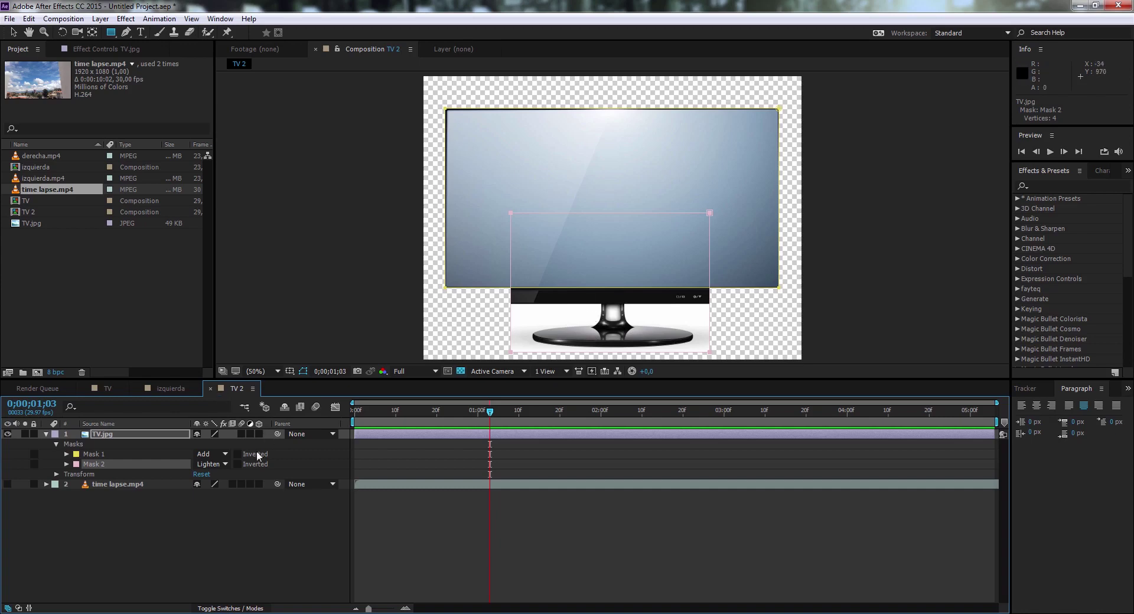
pyautogui.click(224, 465)
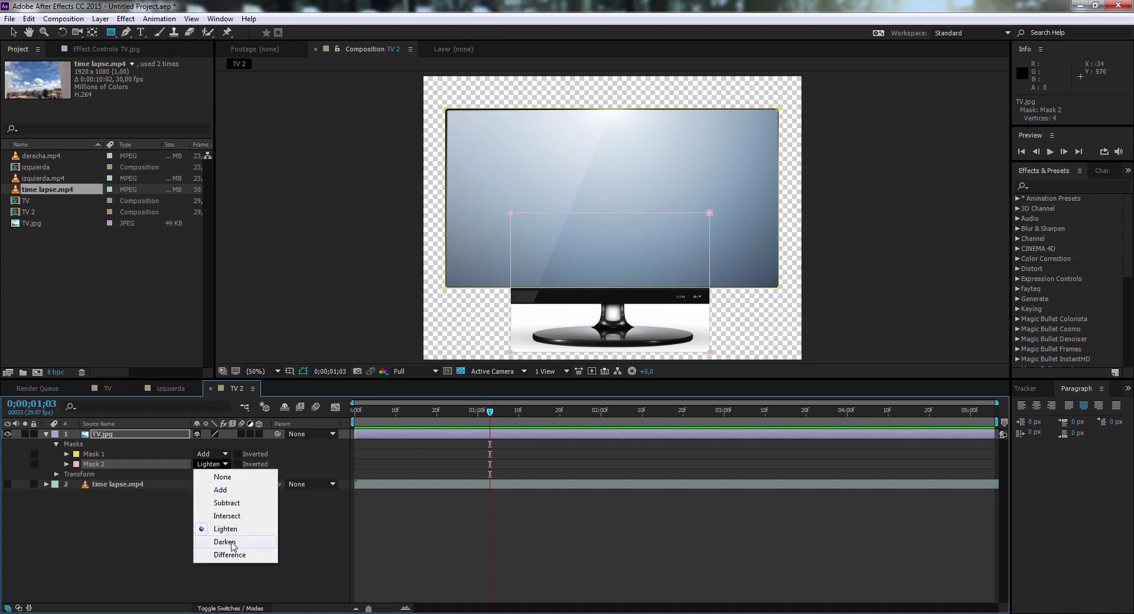
pyautogui.click(234, 542)
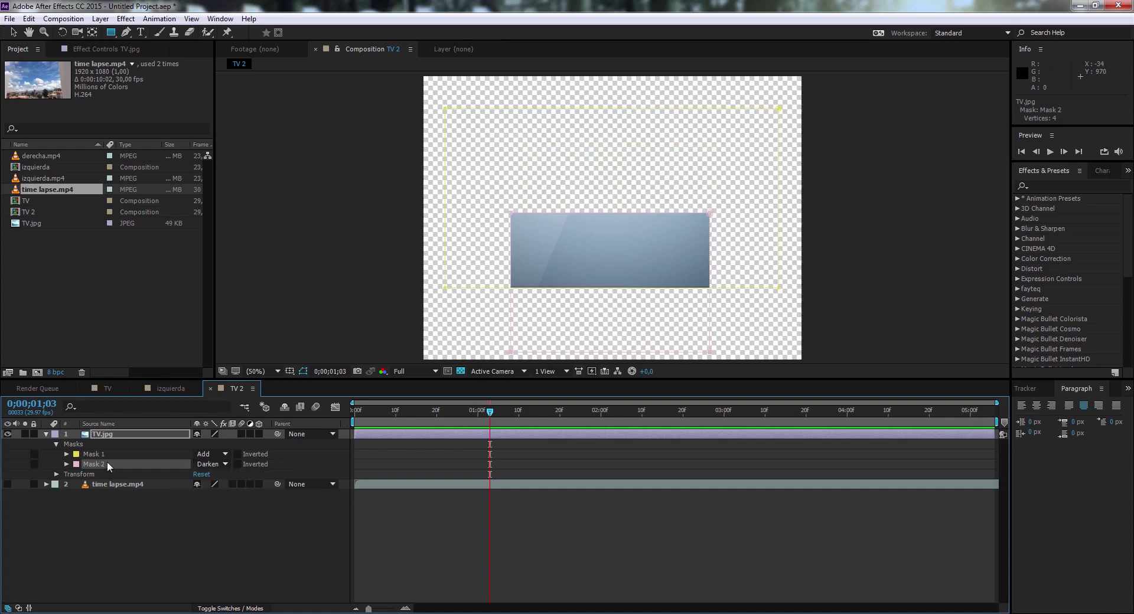
pyautogui.click(89, 458)
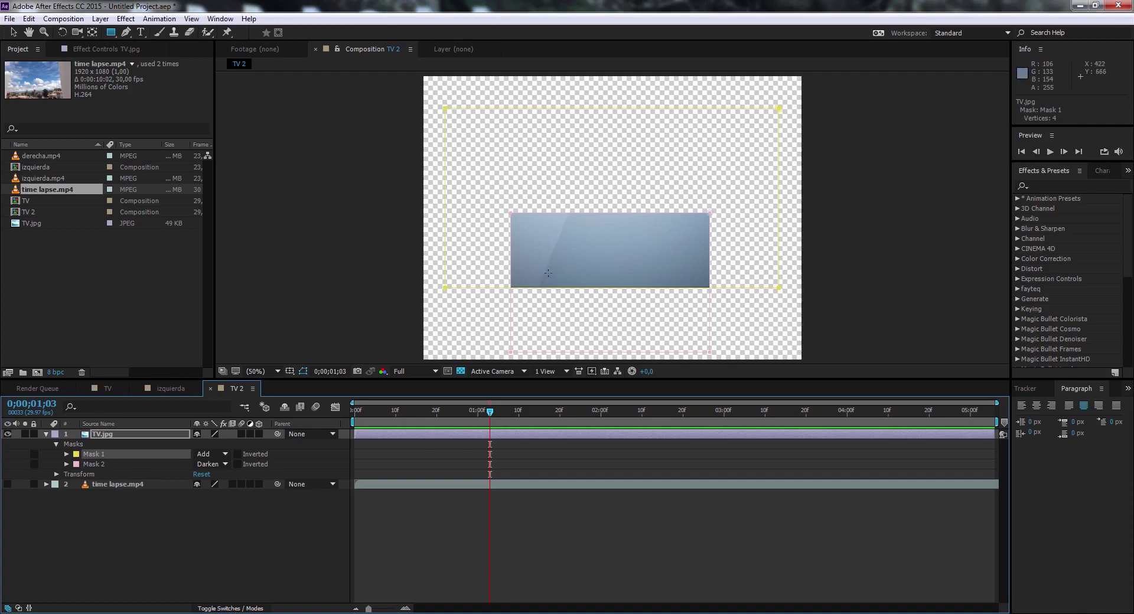
# Try Mask 1 in Subtract, Mask 2 in Difference, then Mask 1 back in Add
pyautogui.click(225, 455)
pyautogui.click(237, 498)
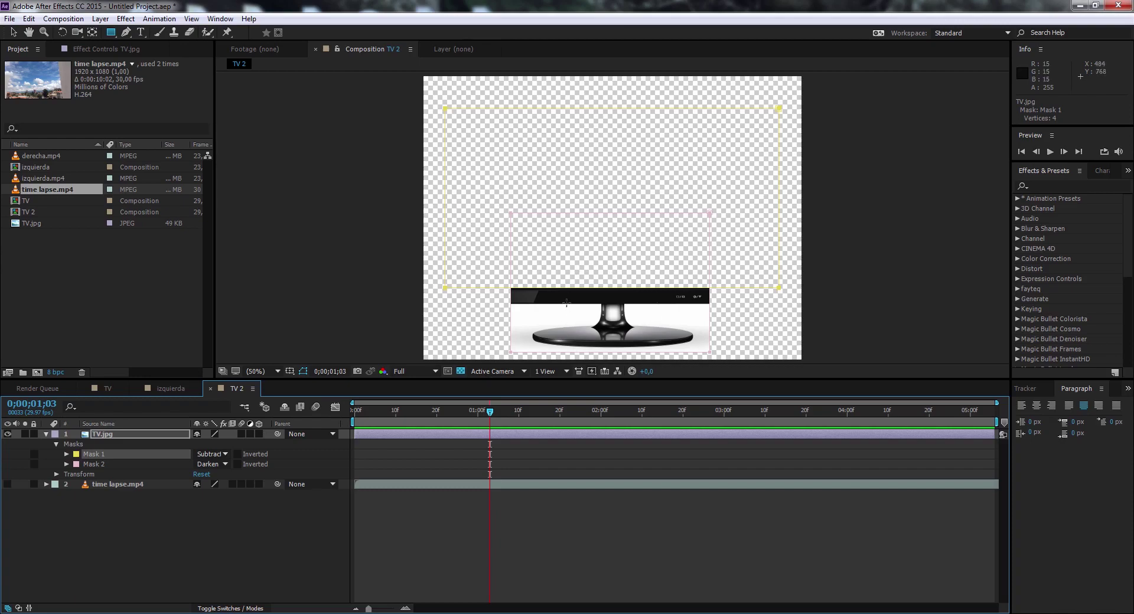
pyautogui.click(225, 464)
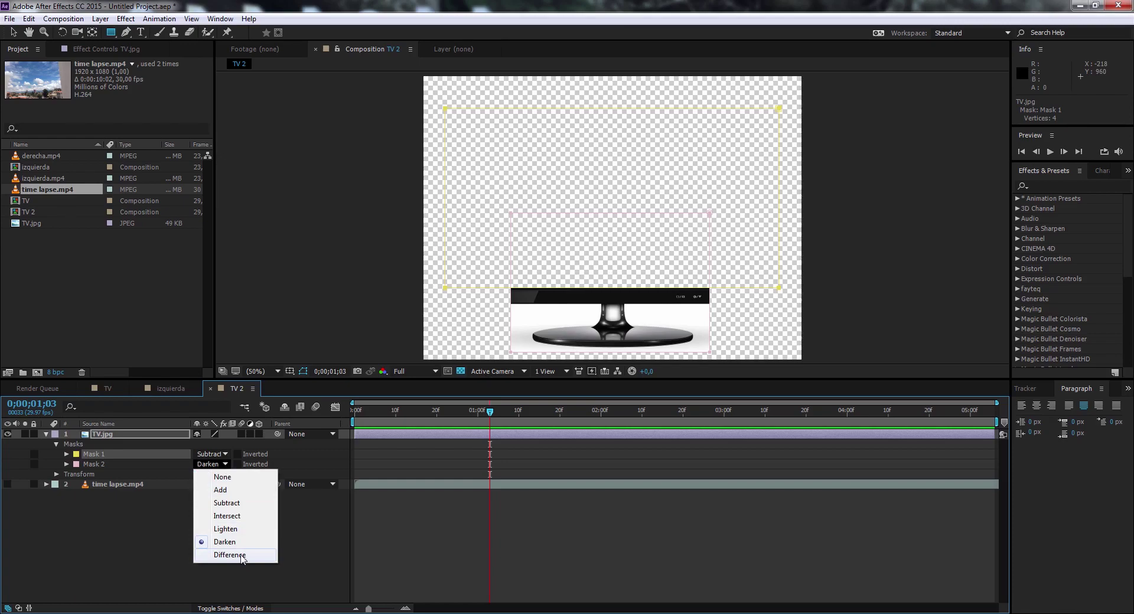
pyautogui.click(230, 555)
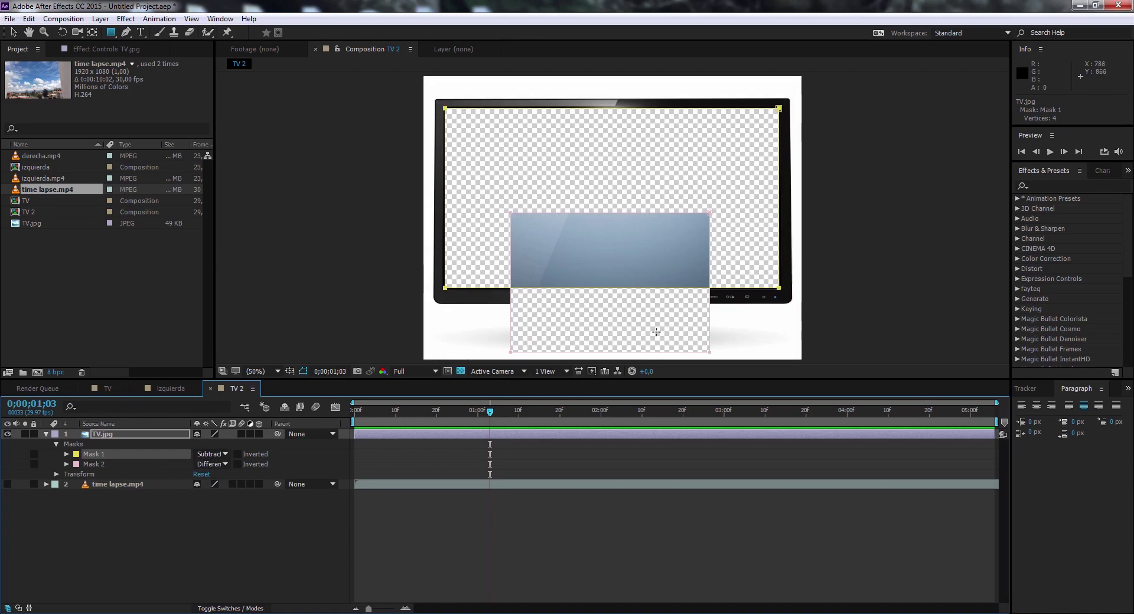
pyautogui.click(225, 455)
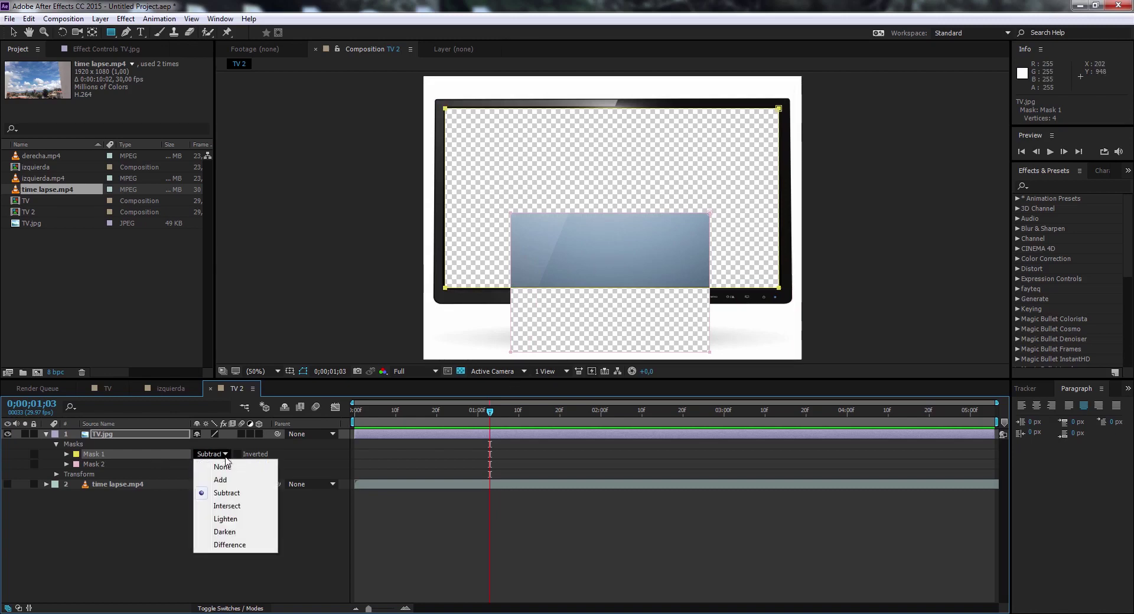
pyautogui.click(225, 477)
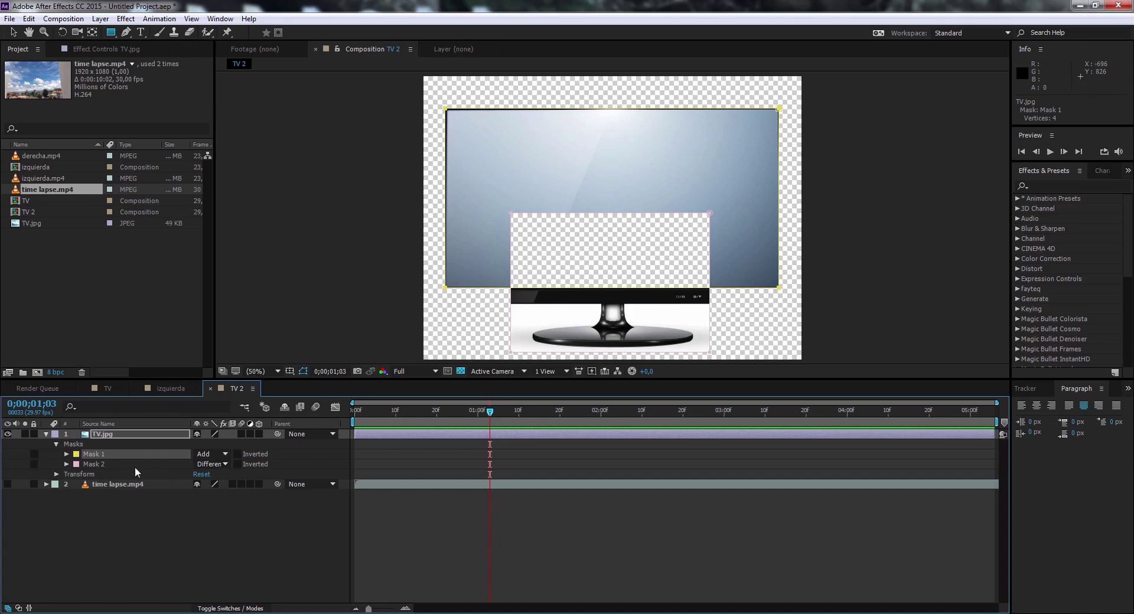
# Set Mask 2 to None and Mask 1 to Subtract, leaving a transparent screen
pyautogui.click(221, 465)
pyautogui.click(226, 474)
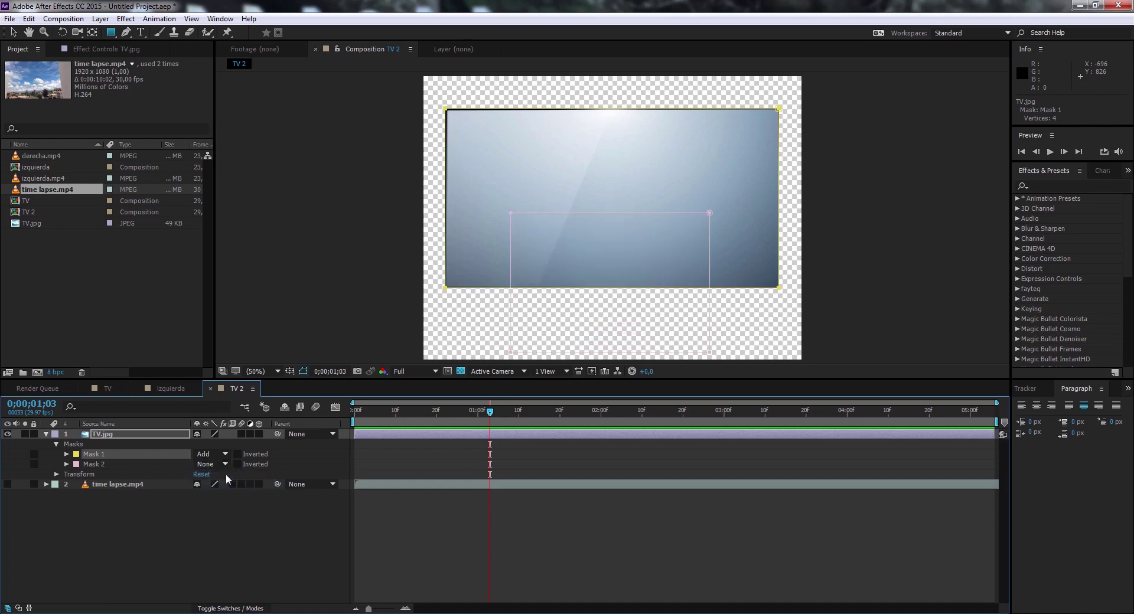
pyautogui.click(211, 455)
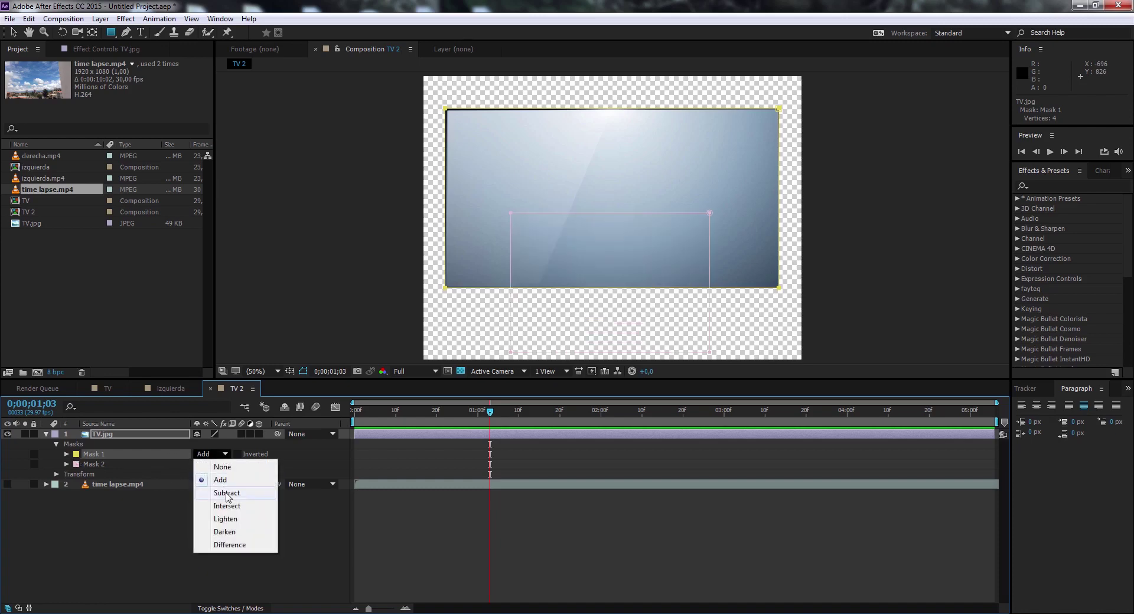
pyautogui.click(226, 494)
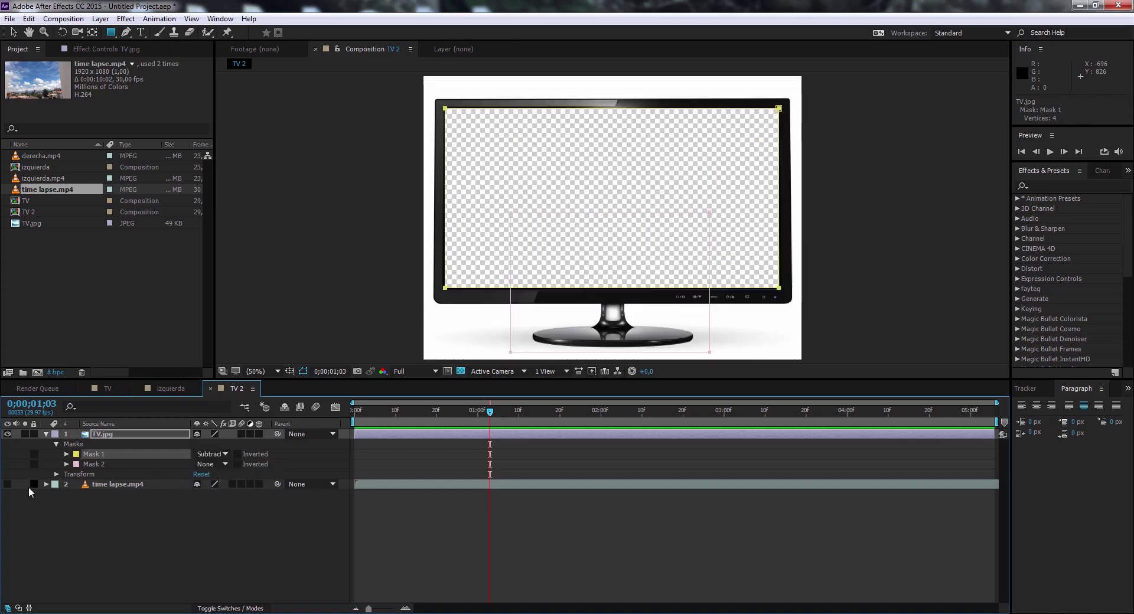
# Show time lapse.mp4 again, preview the sky inside the monitor, then go to the izquierda comp
pyautogui.click(12, 485)
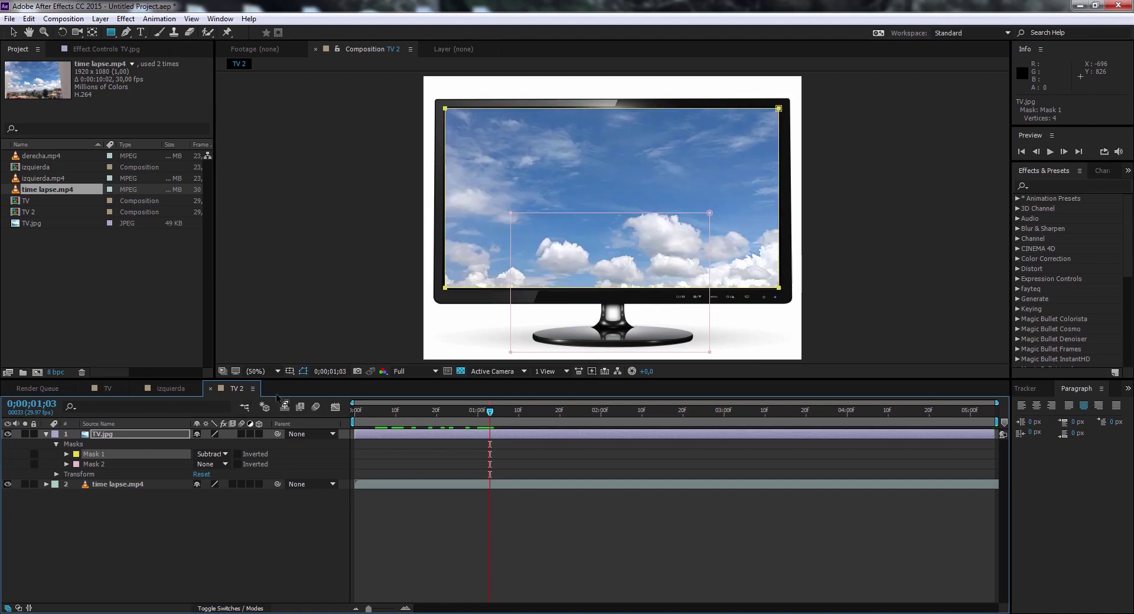
pyautogui.press('space')
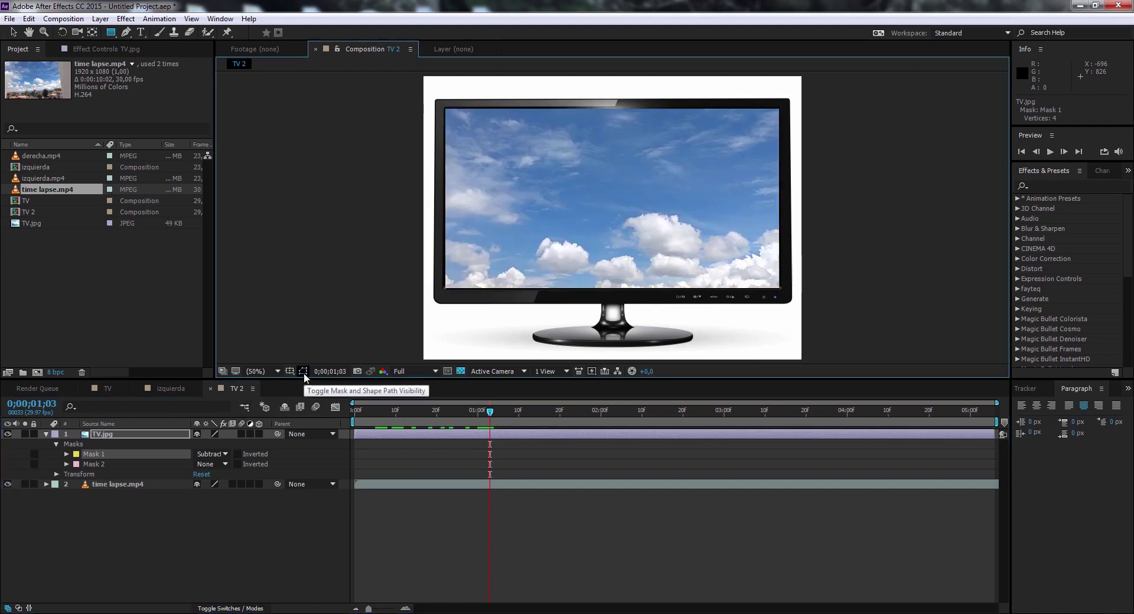
pyautogui.moveTo(769, 420); pyautogui.dragTo(668, 424)
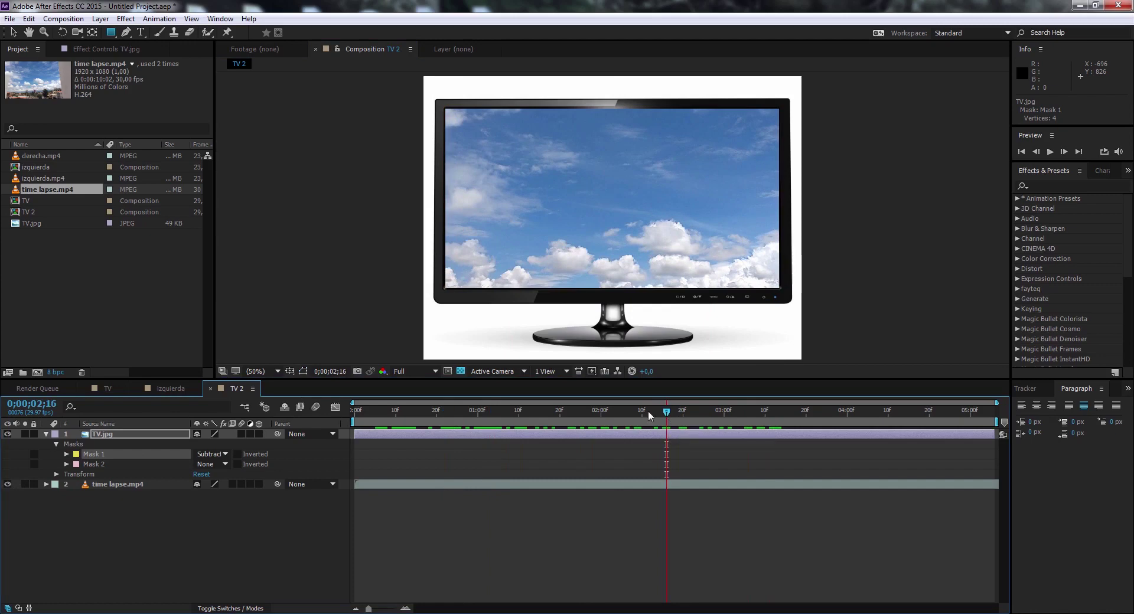
pyautogui.click(172, 388)
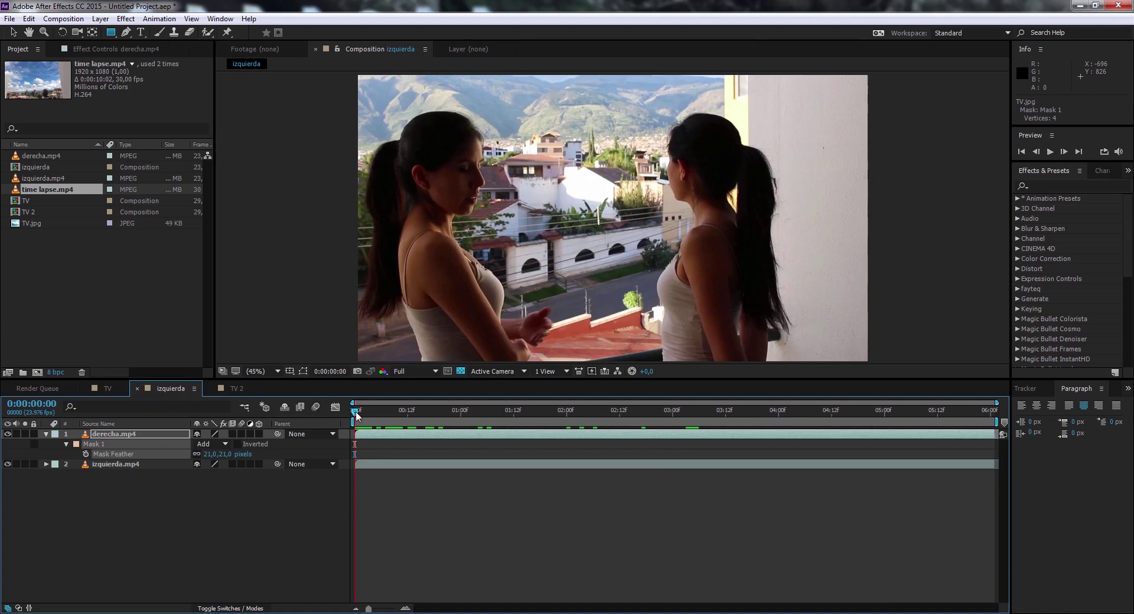
pyautogui.moveTo(355, 412)
pyautogui.mouseDown()
pyautogui.moveTo(509, 411)
pyautogui.moveTo(334, 413)
pyautogui.mouseUp()
pyautogui.moveTo(355, 411); pyautogui.dragTo(620, 411)
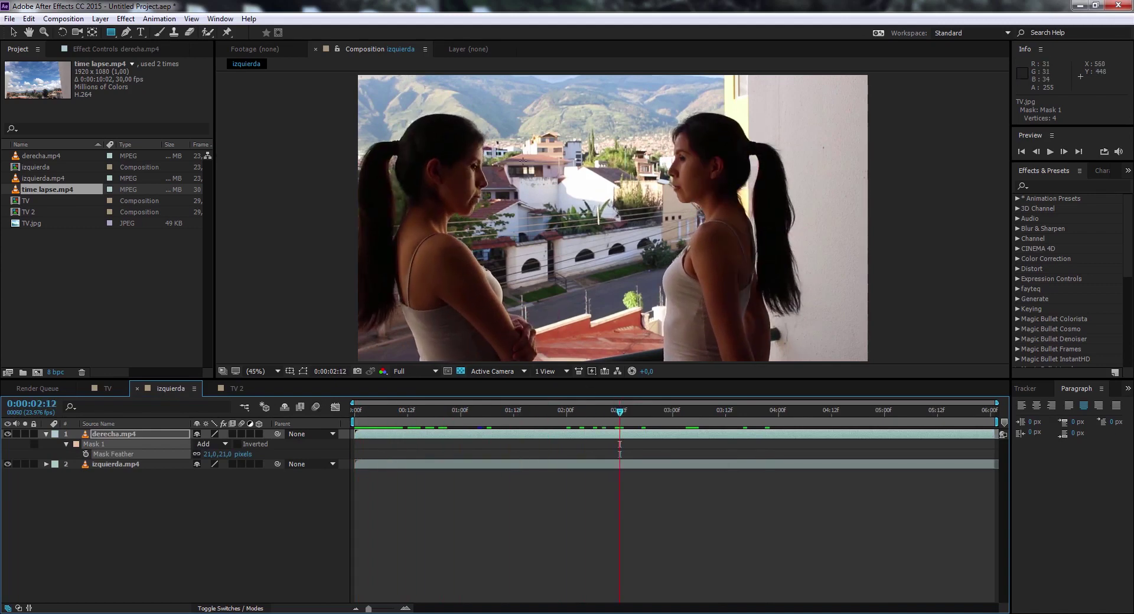
pyautogui.click(7, 435)
pyautogui.click(8, 435)
pyautogui.moveTo(620, 411); pyautogui.dragTo(559, 411)
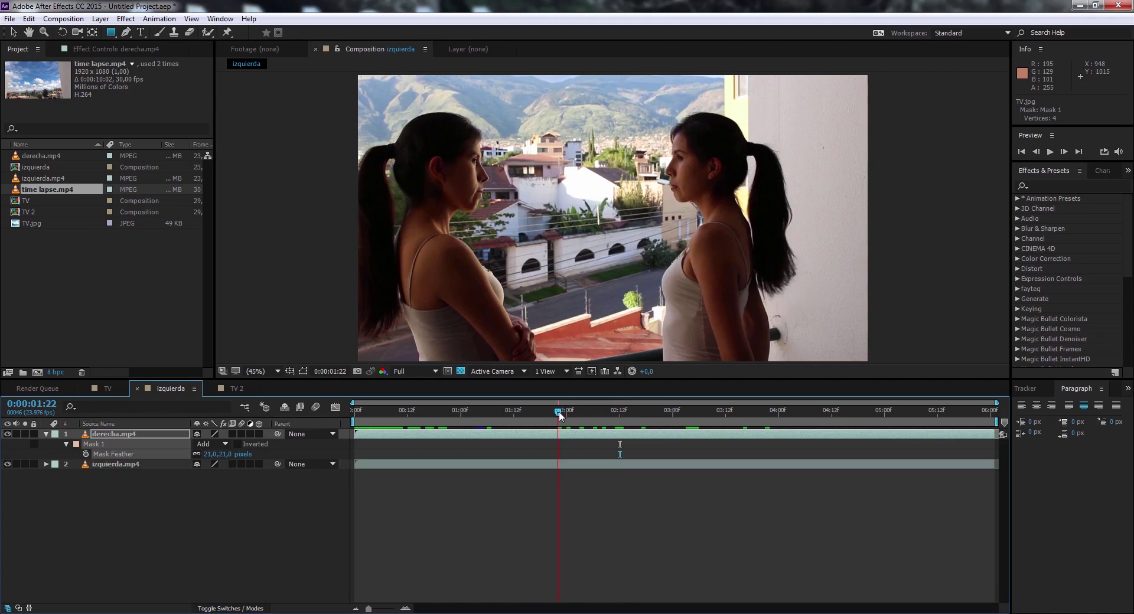
pyautogui.moveTo(405, 411); pyautogui.dragTo(354, 411)
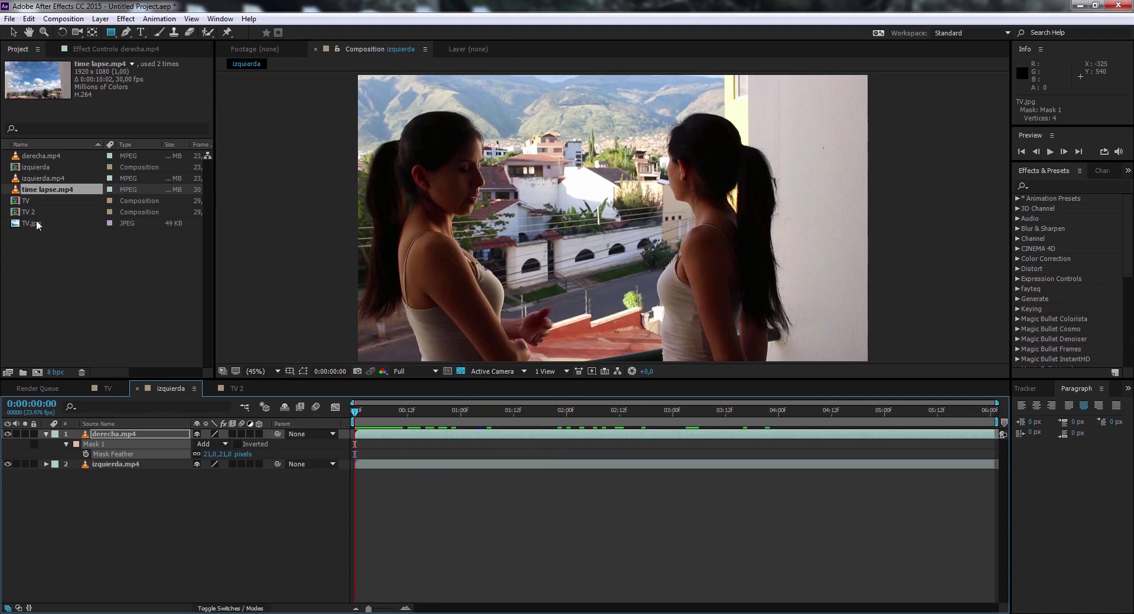
pyautogui.click(15, 180)
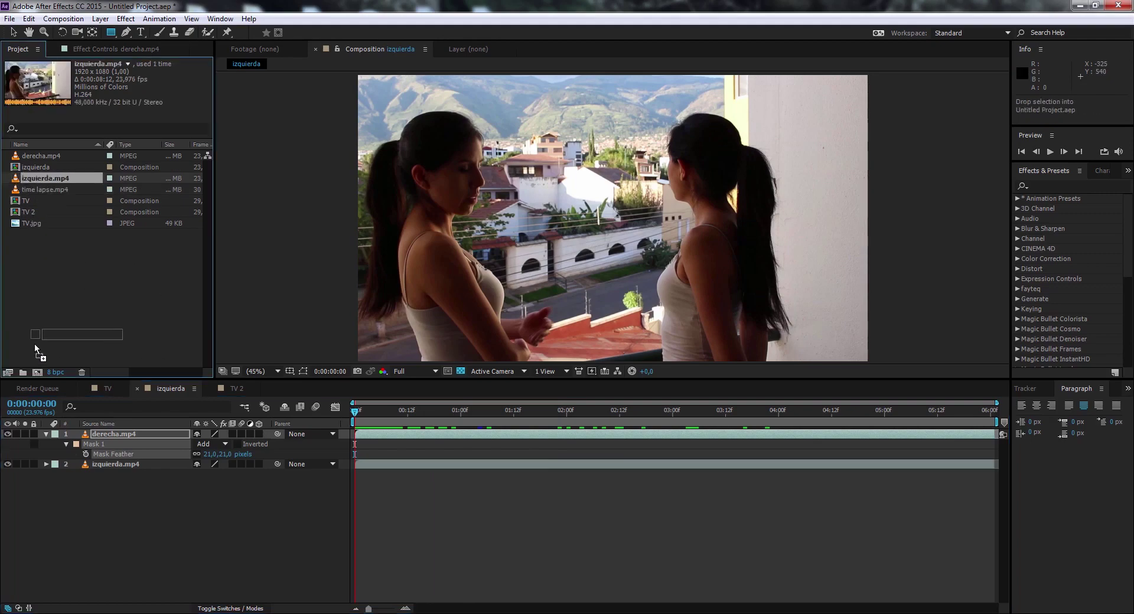
# Build izquierda 2 from izquierda.mp4 with derecha.mp4 on top, trimmed to a 6-second work area
pyautogui.moveTo(16, 183); pyautogui.dragTo(38, 373)
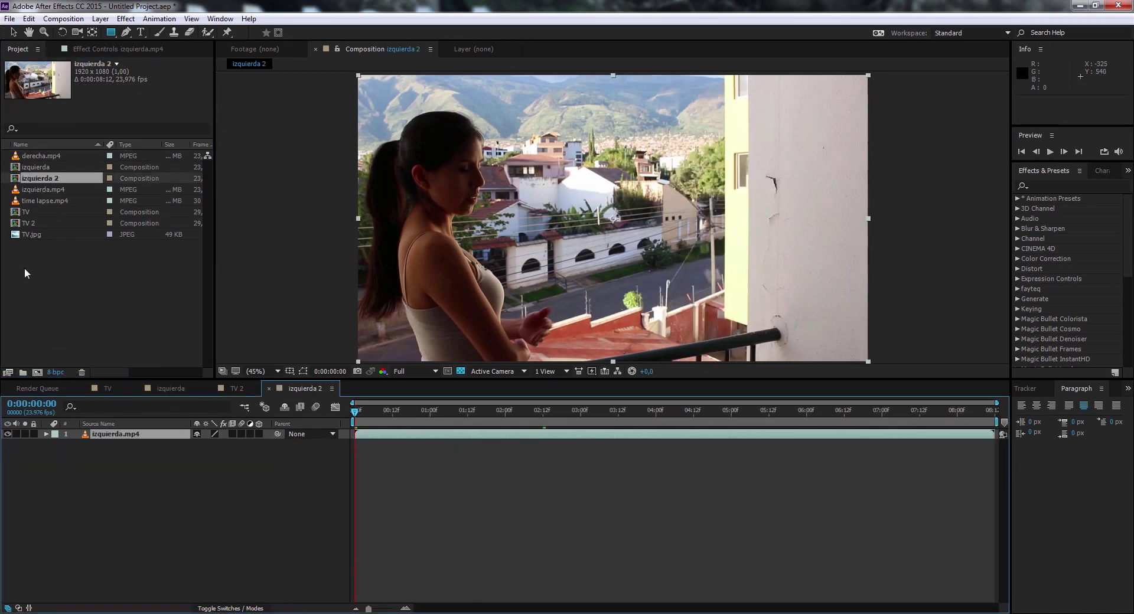
pyautogui.moveTo(33, 155)
pyautogui.mouseDown()
pyautogui.moveTo(3, 391)
pyautogui.moveTo(14, 432)
pyautogui.mouseUp()
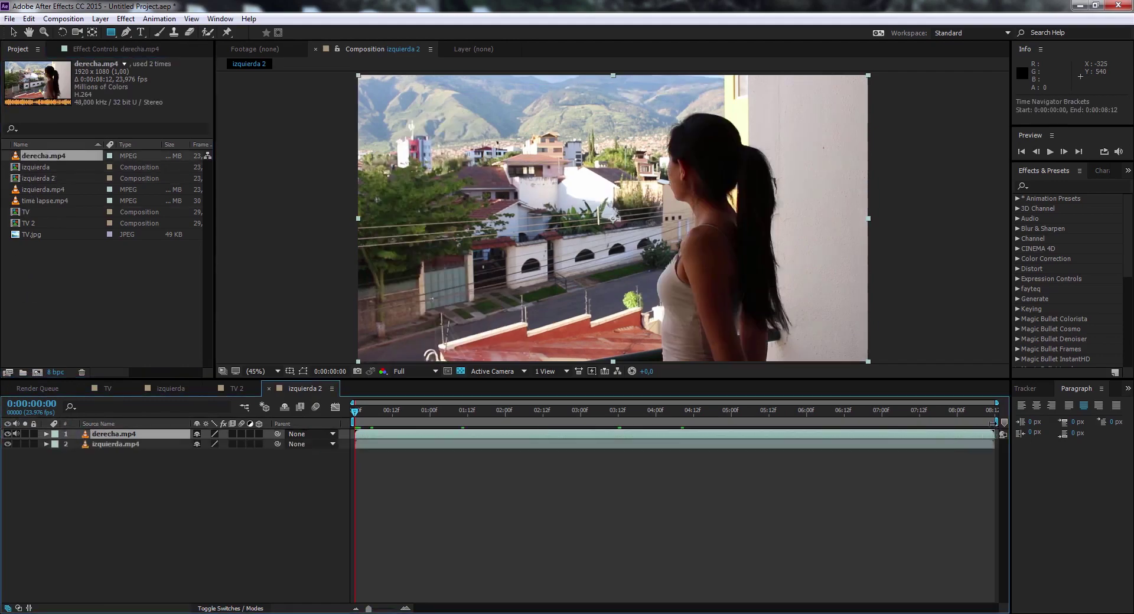
pyautogui.moveTo(993, 423); pyautogui.dragTo(806, 423)
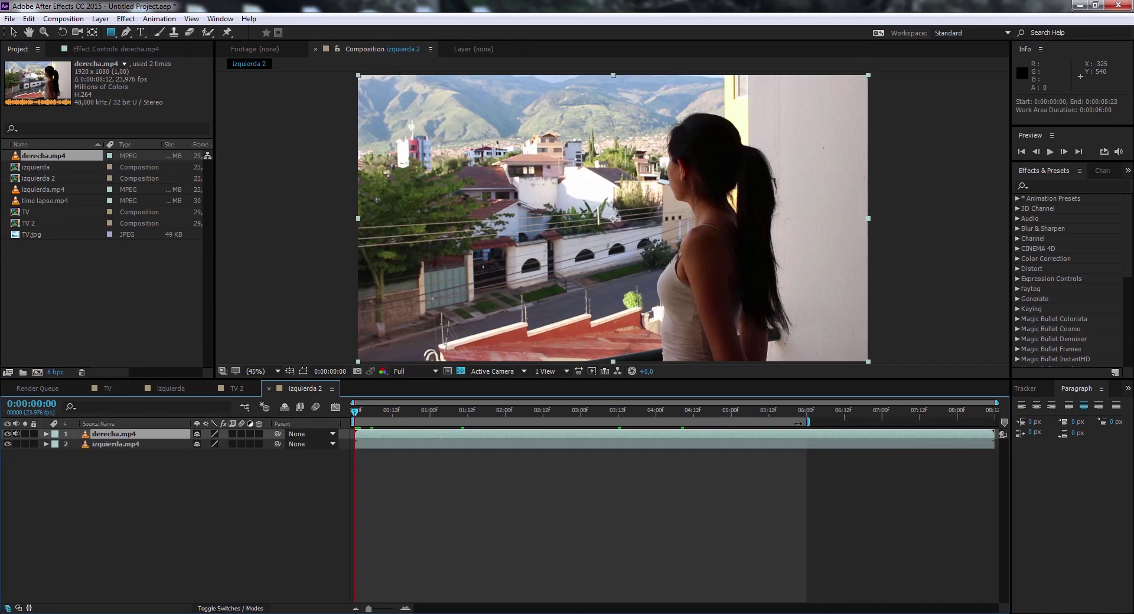
pyautogui.rightClick(779, 423)
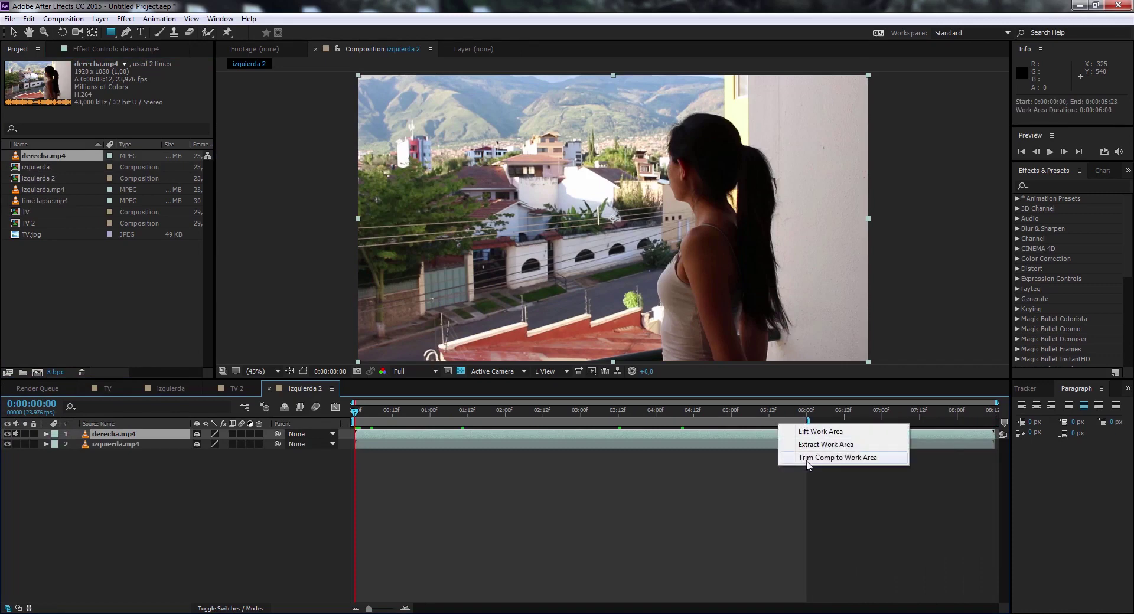
pyautogui.click(807, 458)
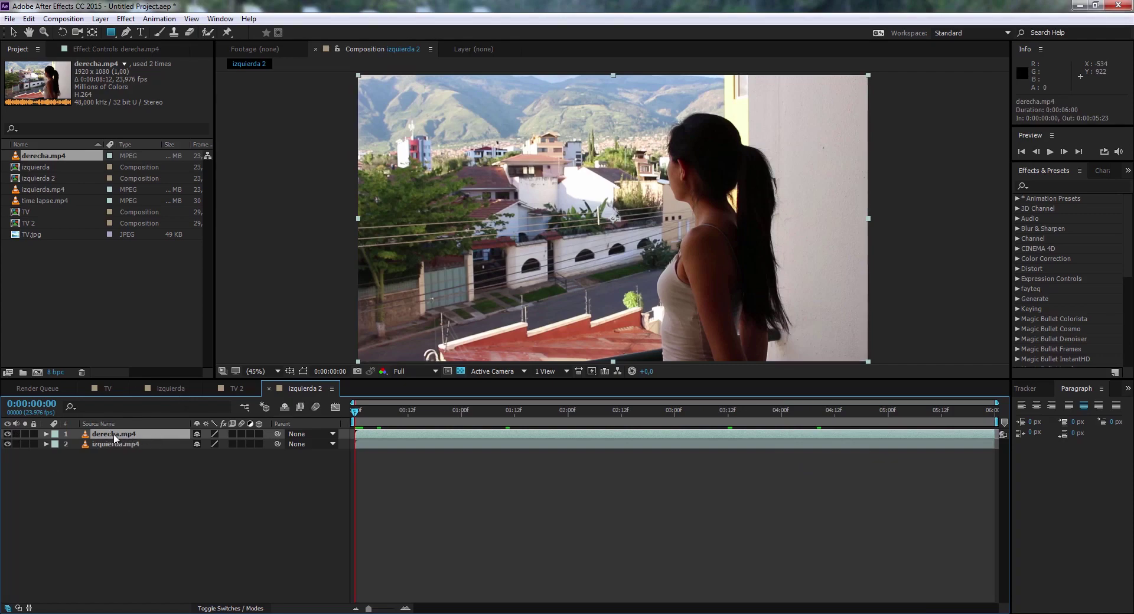
# Lower derecha.mp4's opacity to about 61% and select the layer for pen masking
pyautogui.press('t')
pyautogui.moveTo(201, 444); pyautogui.dragTo(181, 453)
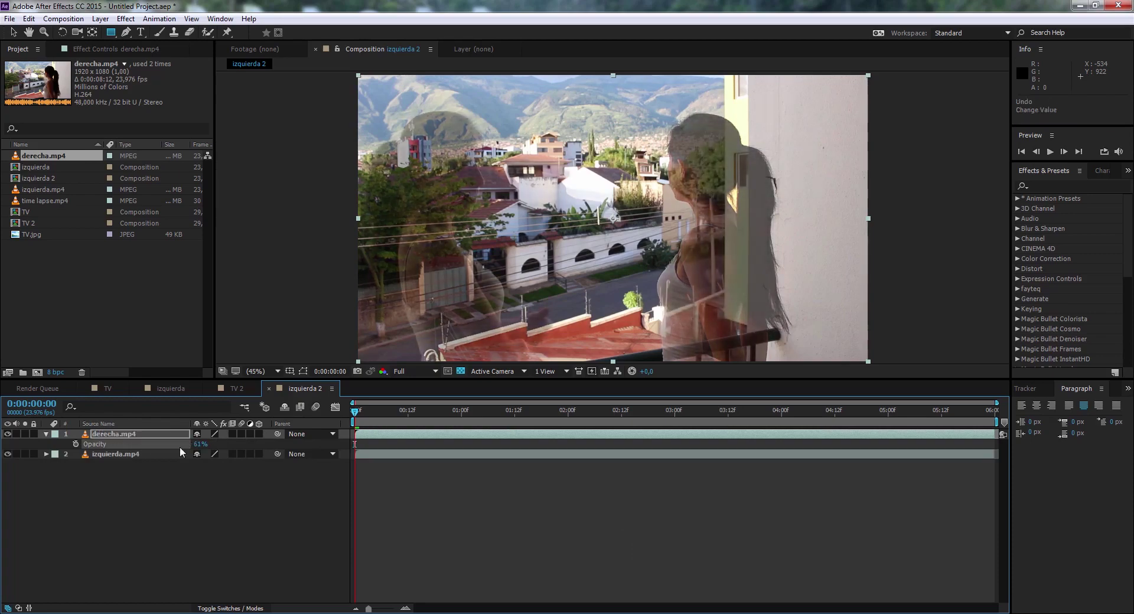
pyautogui.click(126, 32)
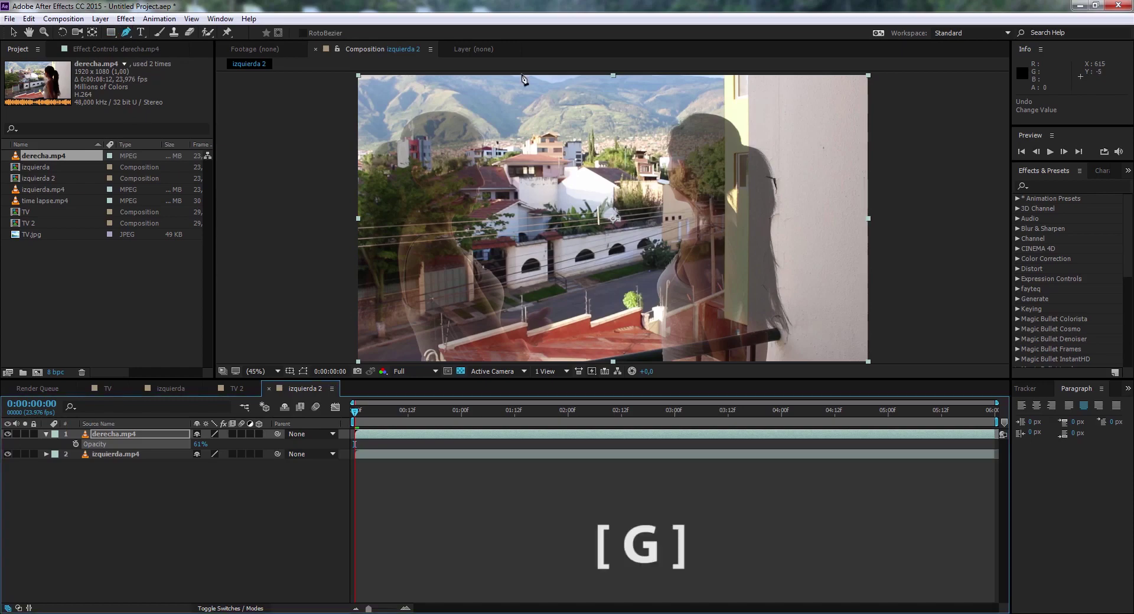
pyautogui.click(160, 433)
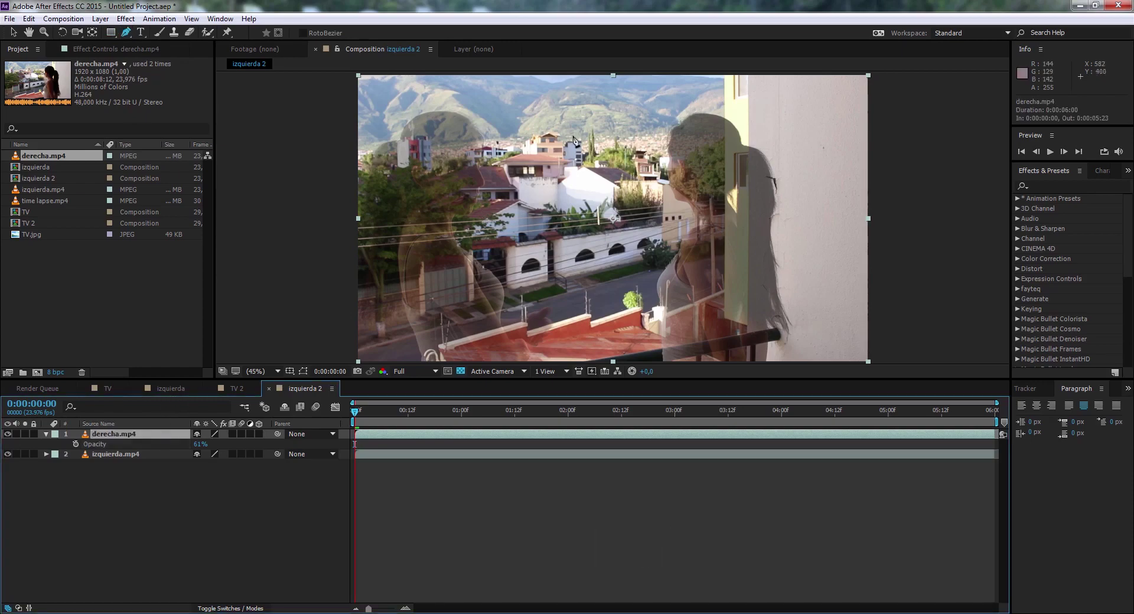
# Place mask points from the top edge down the frame's middle, then zoom the viewer to 33.3%
pyautogui.click(597, 74)
pyautogui.click(591, 312)
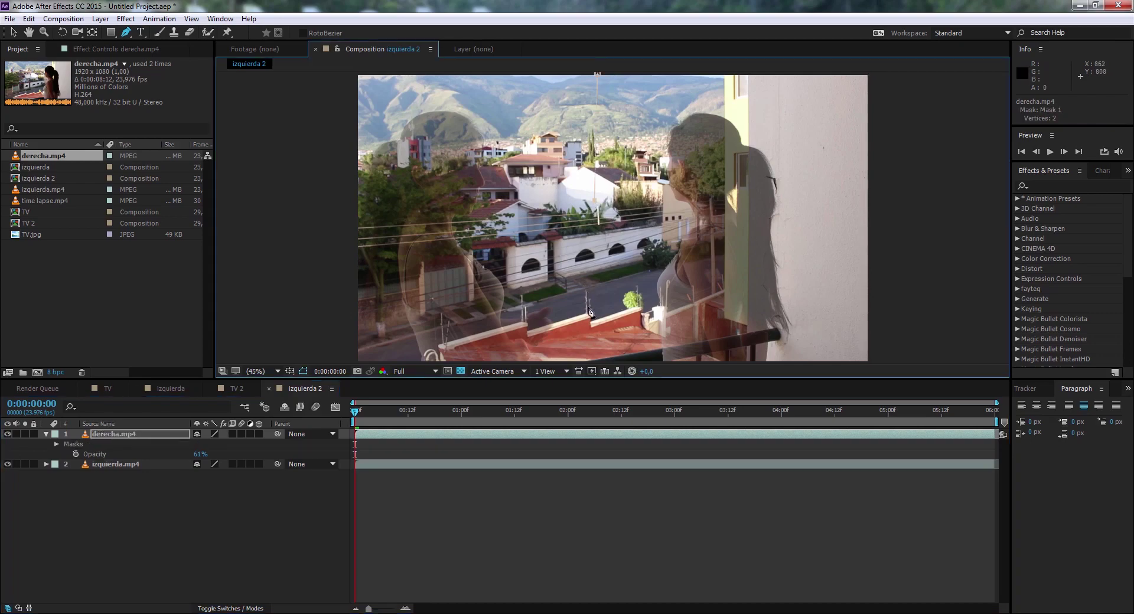
pyautogui.click(595, 361)
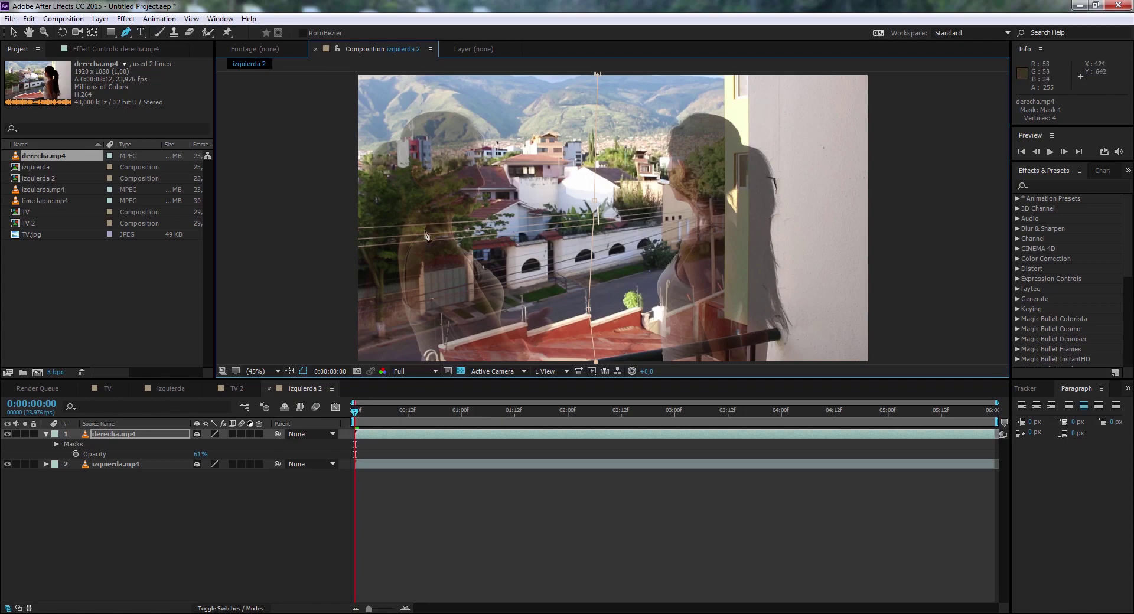
pyautogui.click(278, 371)
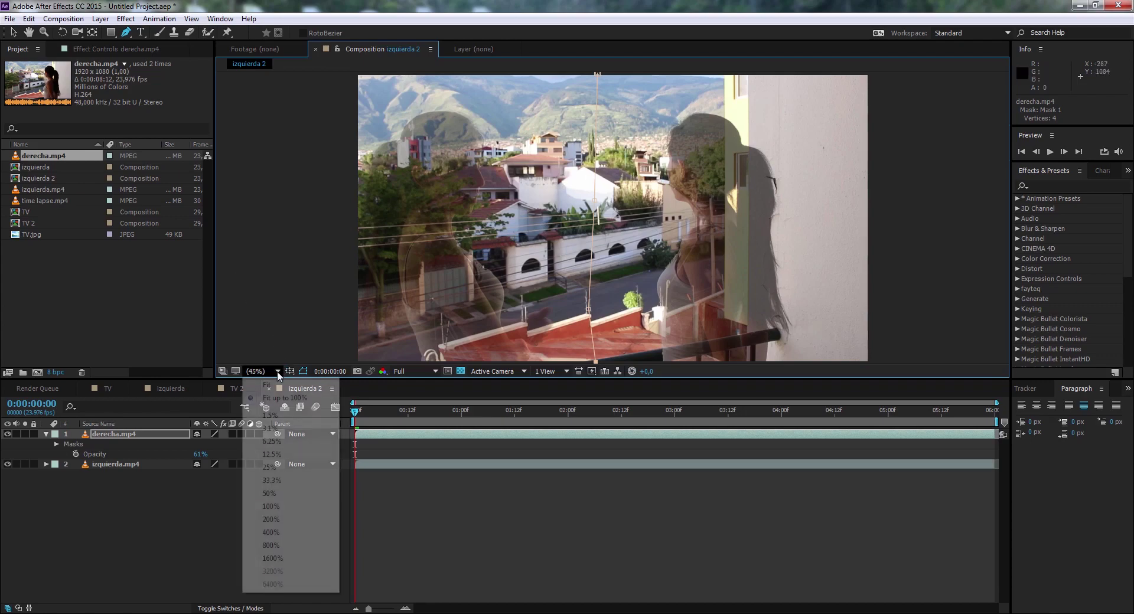
pyautogui.click(271, 480)
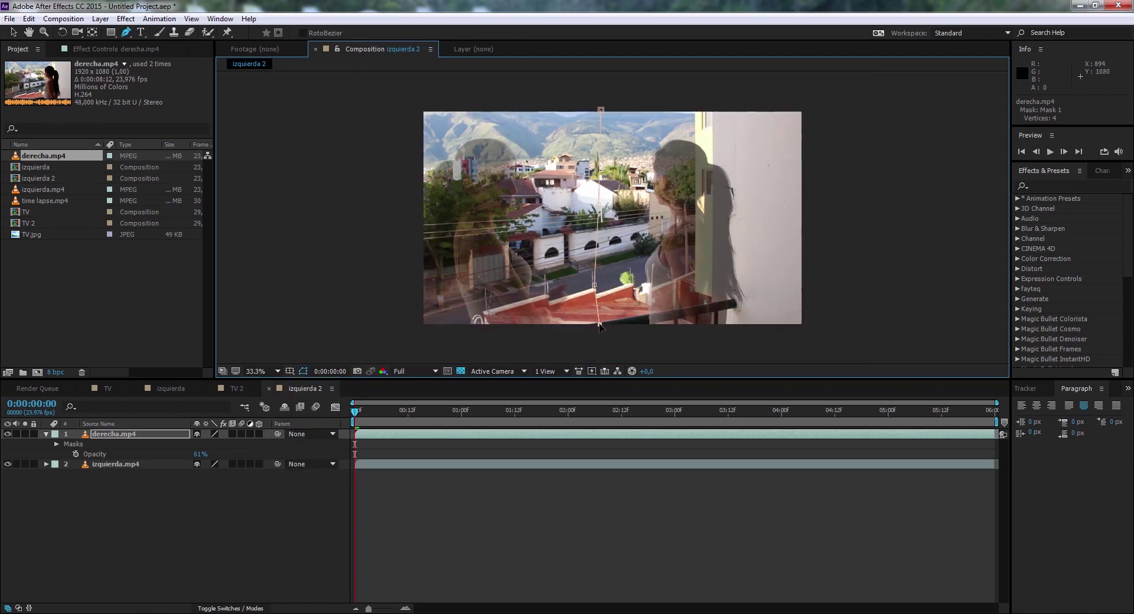
# Close the mask around derecha.mp4's right side past the right corners, then restore 100% opacity
pyautogui.moveTo(598, 324); pyautogui.dragTo(595, 333)
pyautogui.click(814, 333)
pyautogui.click(818, 105)
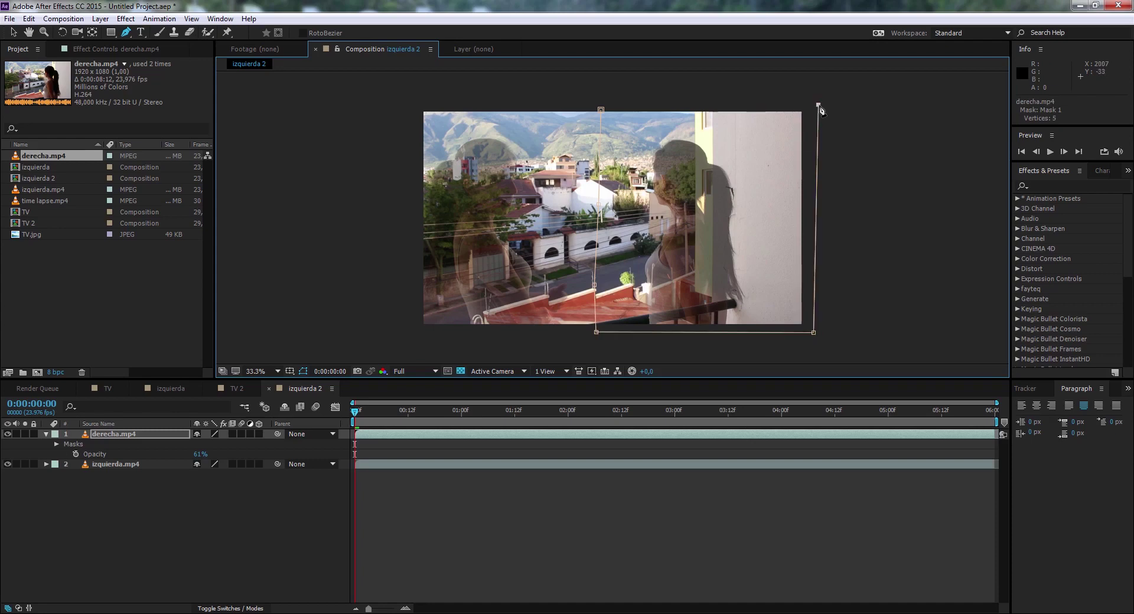
pyautogui.click(616, 96)
pyautogui.click(600, 110)
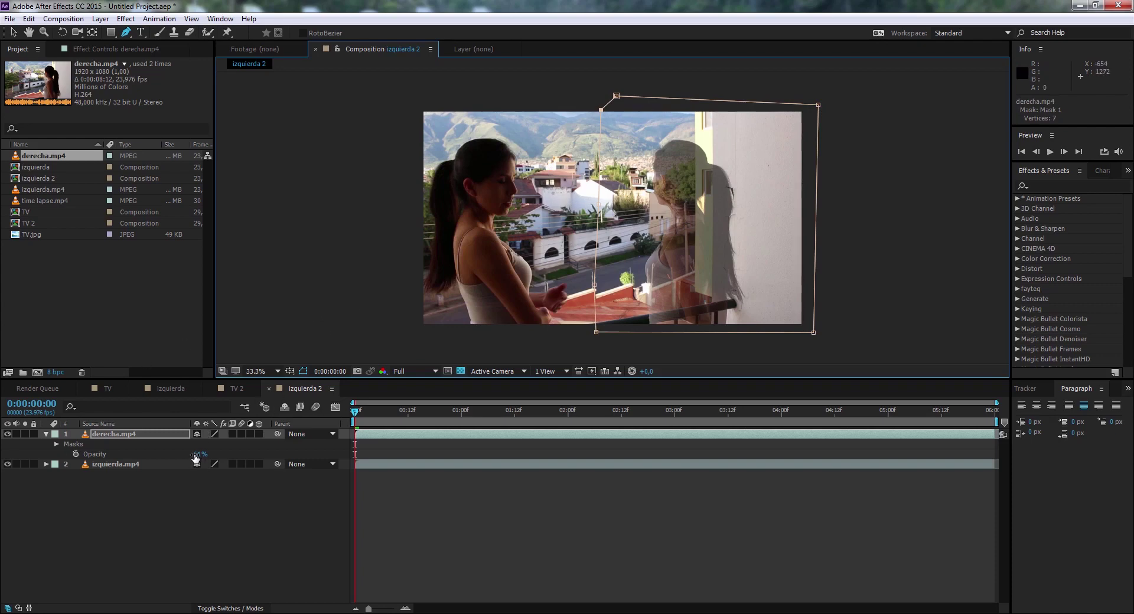
pyautogui.moveTo(195, 456); pyautogui.dragTo(308, 466)
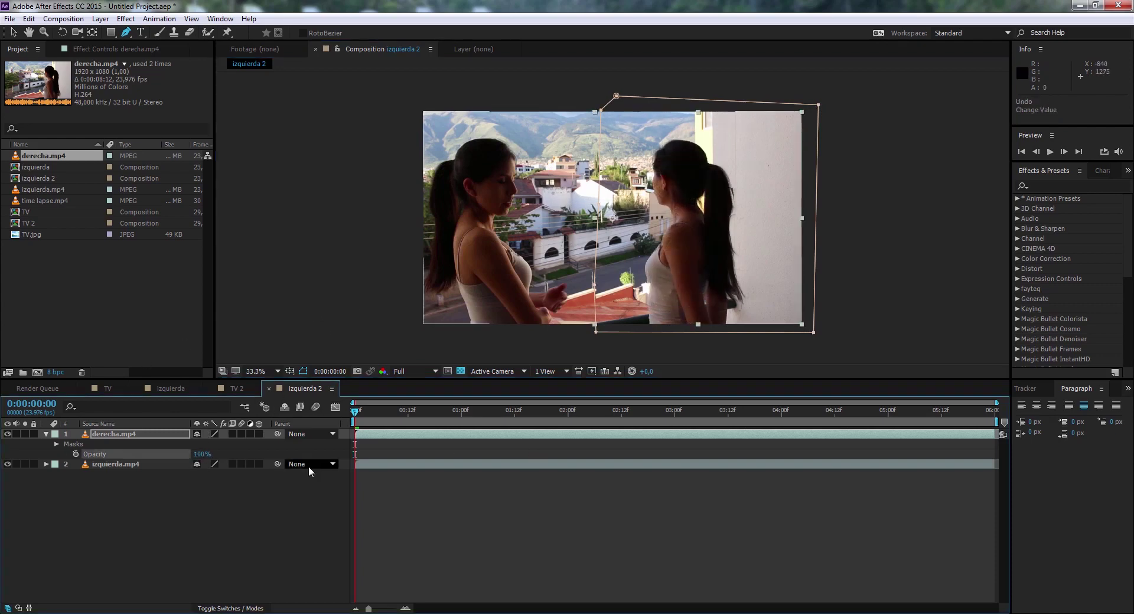
# Hide the mask outlines and review the split around 4 seconds in
pyautogui.click(304, 372)
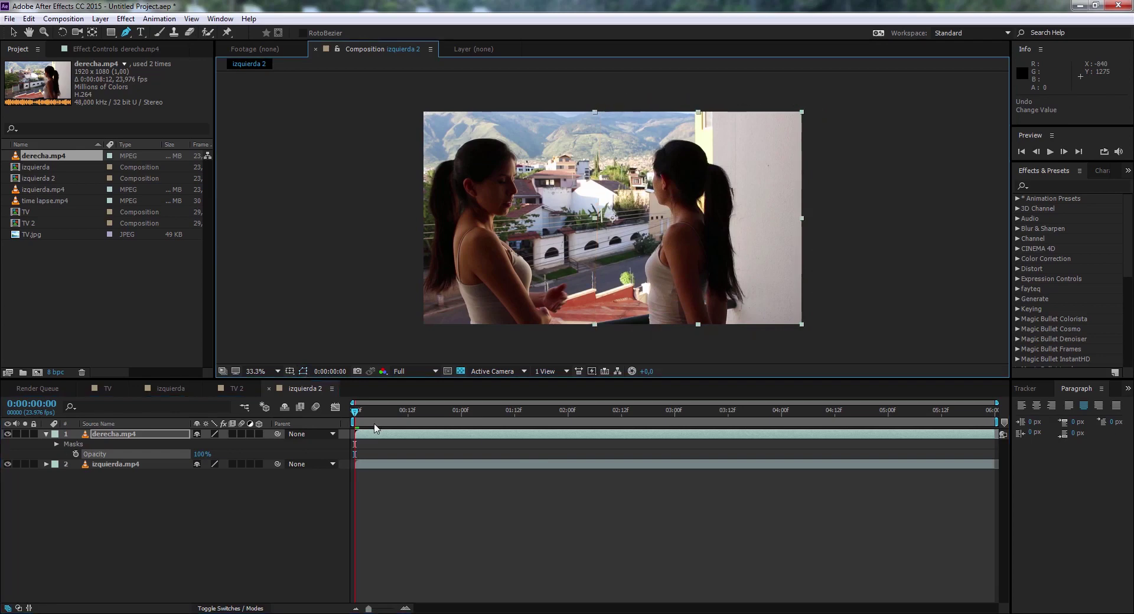
pyautogui.moveTo(357, 416); pyautogui.dragTo(817, 444)
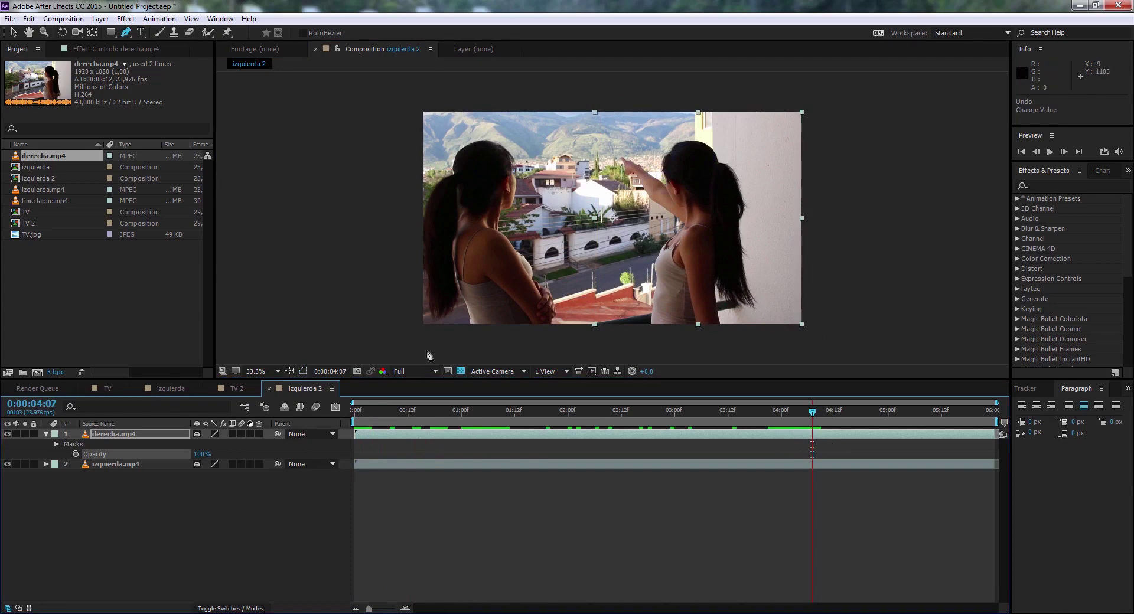
pyautogui.moveTo(509, 379); pyautogui.dragTo(509, 391)
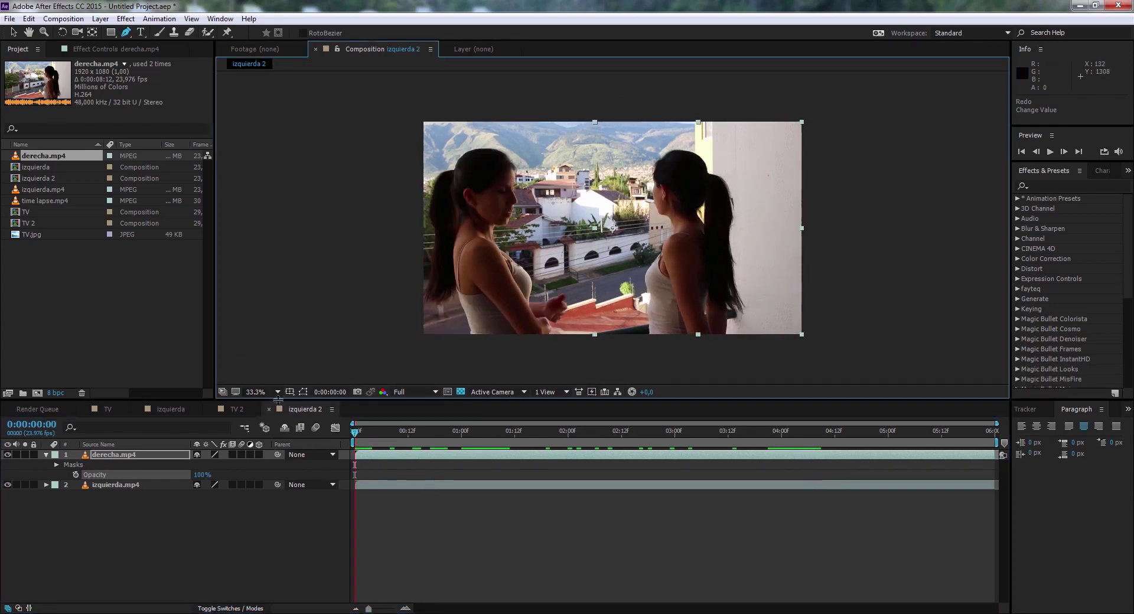
# Set the viewer zoom to Fit and leave the mask outlines hidden
pyautogui.click(277, 393)
pyautogui.click(281, 419)
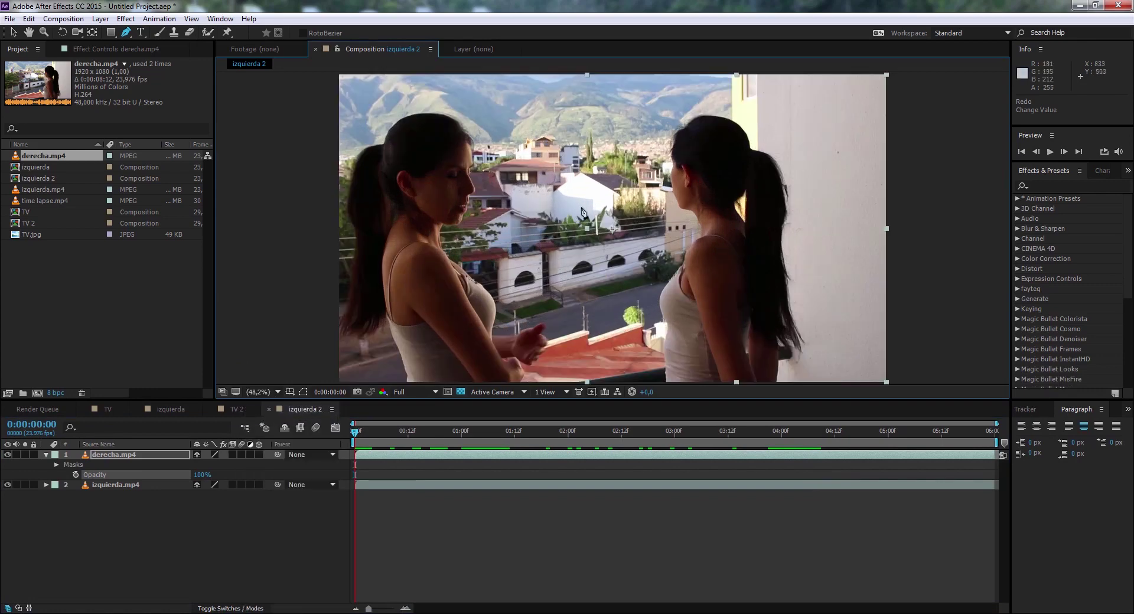
pyautogui.click(307, 392)
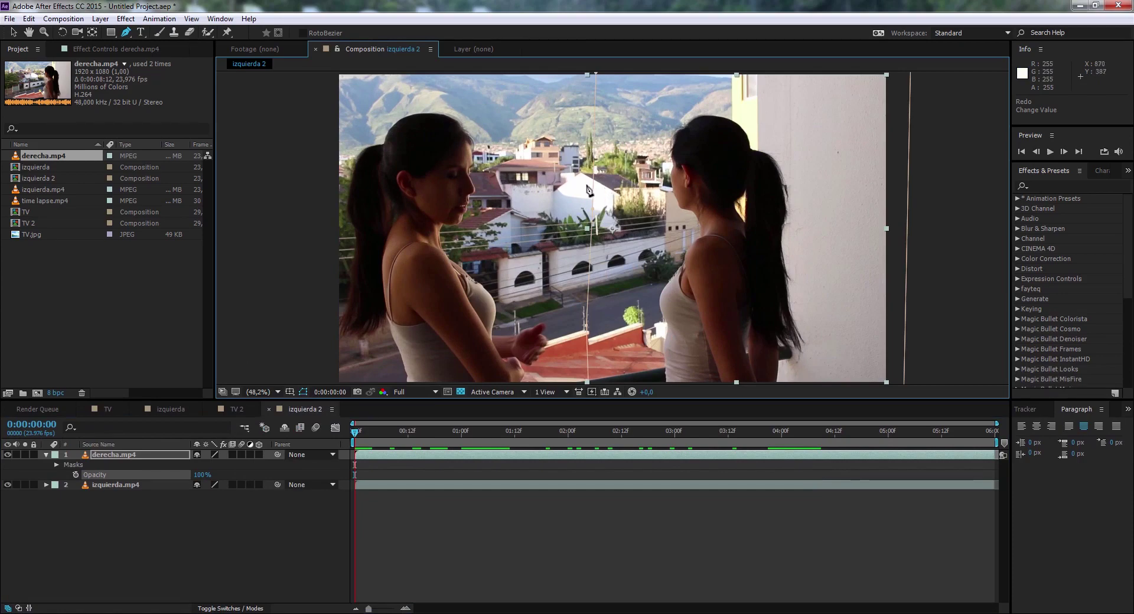
pyautogui.click(301, 392)
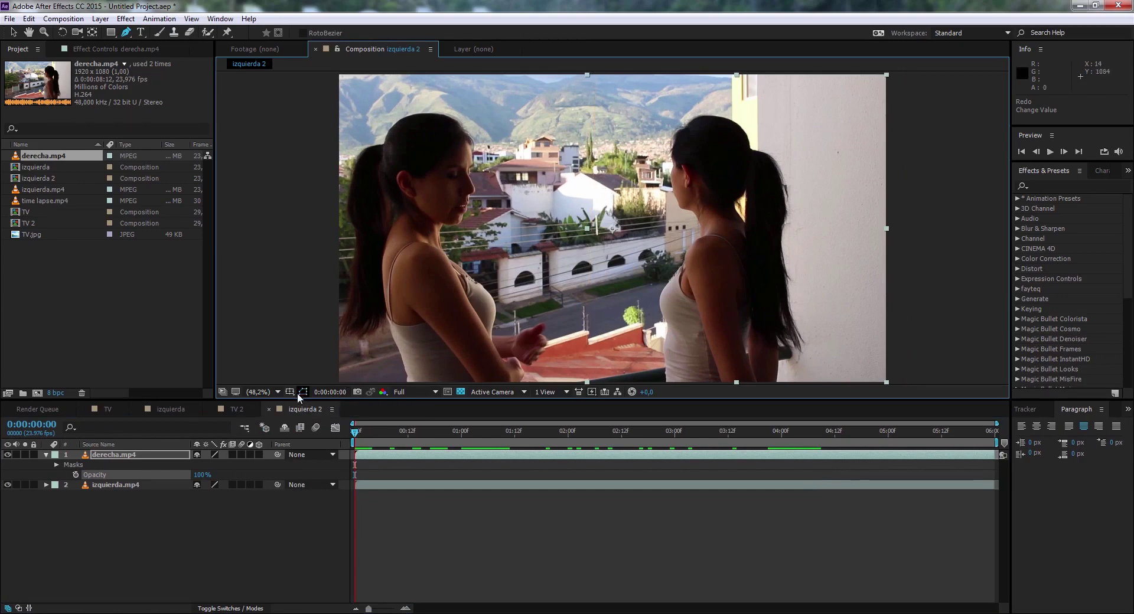
pyautogui.click(165, 455)
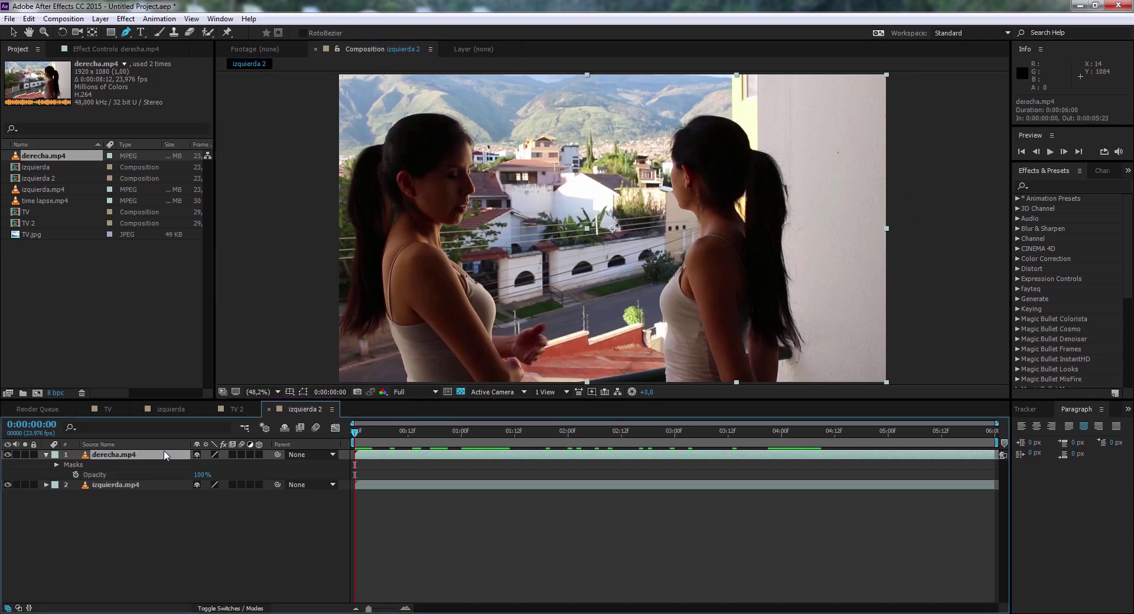
# Set Mask 1's feather to 10 pixels, checking at 100% zoom, then return the viewer to Fit
pyautogui.press('f')
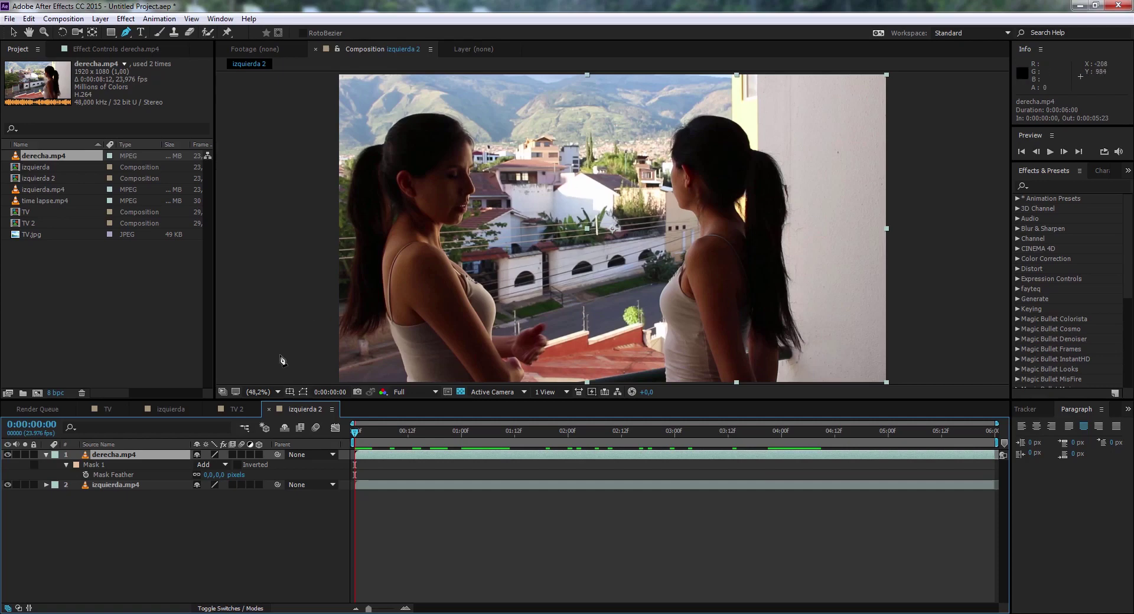
pyautogui.click(278, 392)
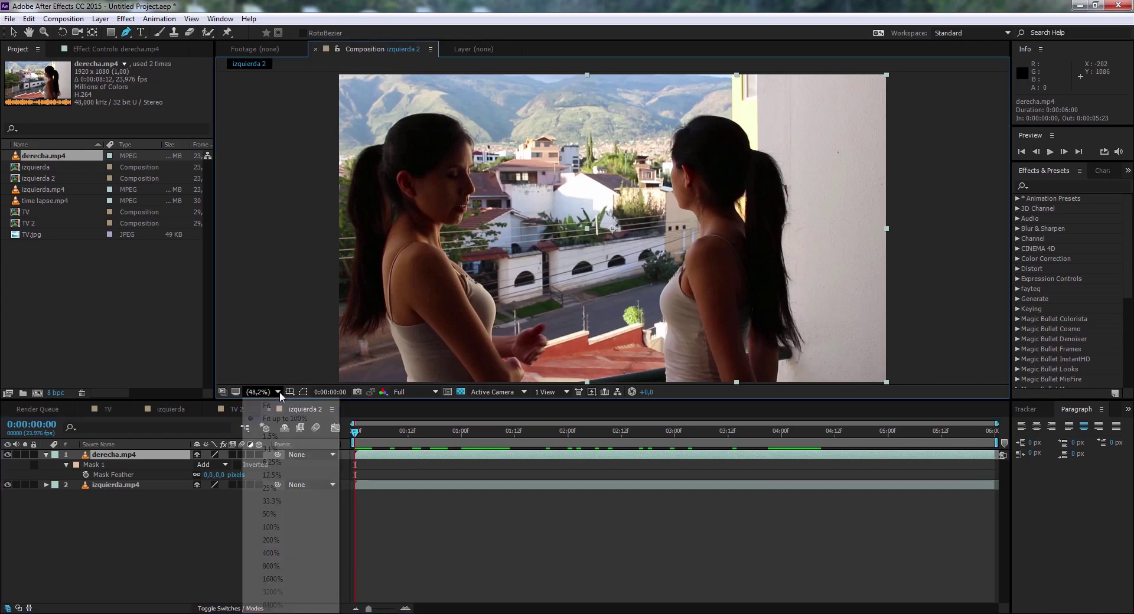
pyautogui.click(275, 528)
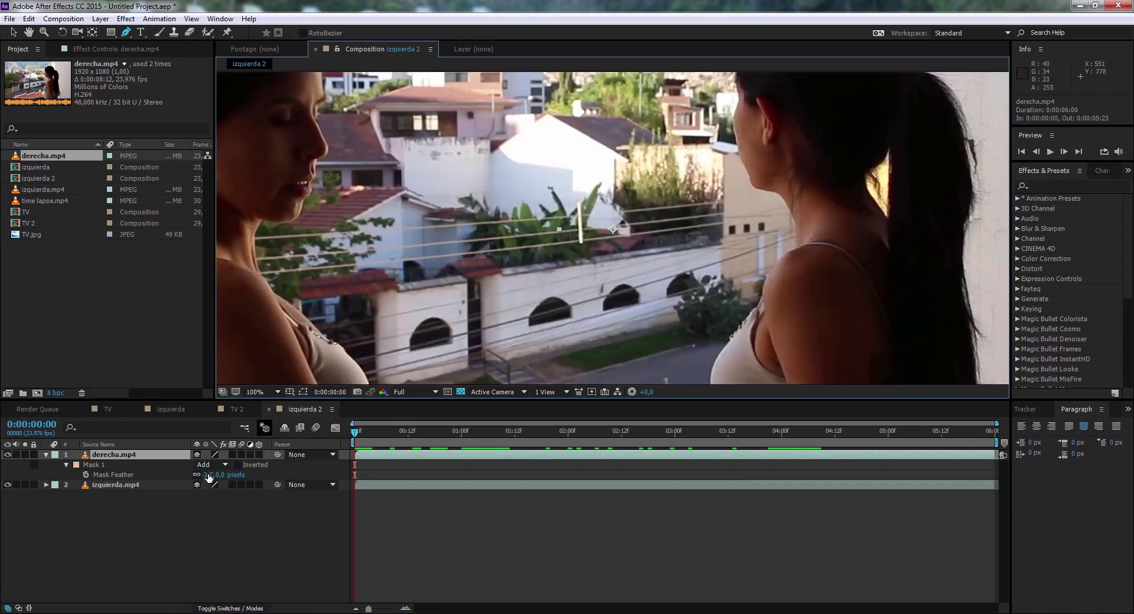
pyautogui.click(208, 476)
pyautogui.write('3')
pyautogui.press('Return')
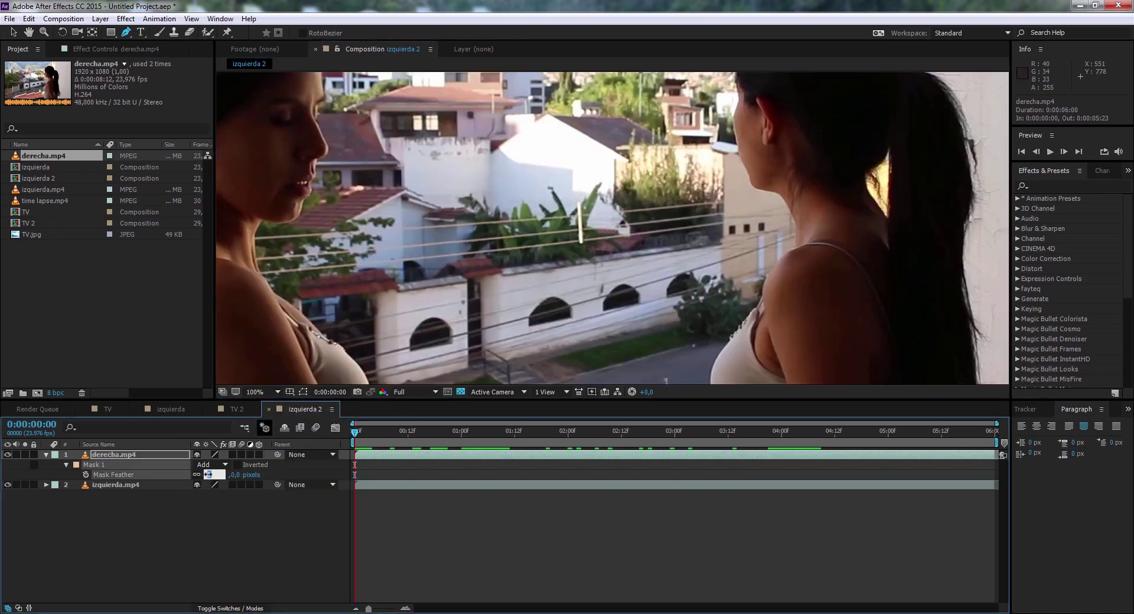
pyautogui.press('Up')
pyautogui.click(572, 180)
pyautogui.click(276, 392)
pyautogui.click(286, 419)
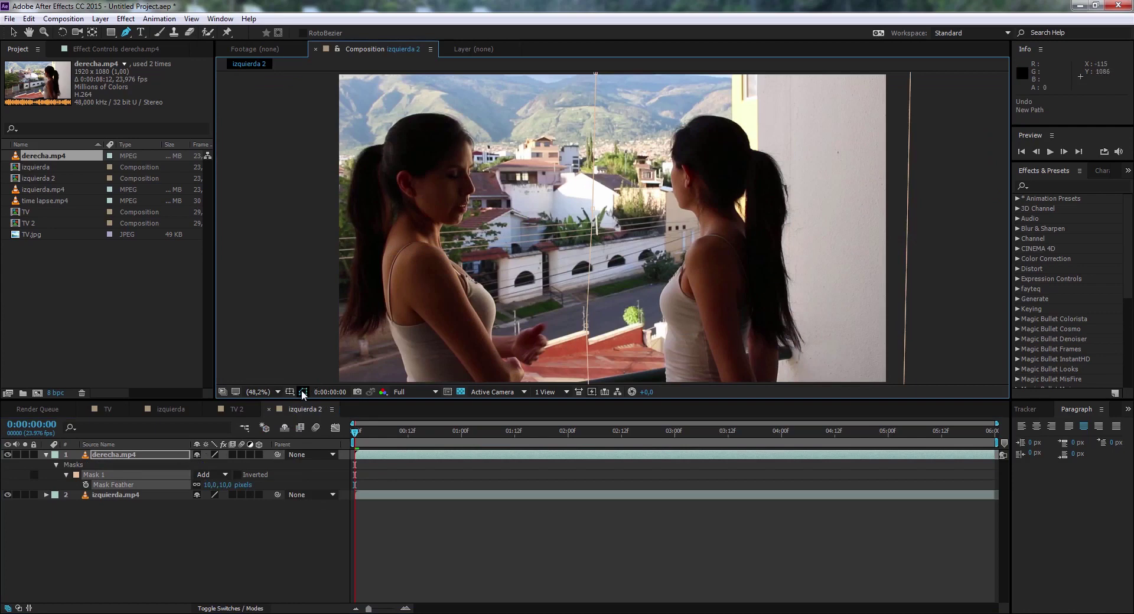
# At frame 5, drag the lower mask point left beside the left girl's hand
pyautogui.press('space')
pyautogui.click(357, 442)
pyautogui.moveTo(356, 442); pyautogui.dragTo(379, 442)
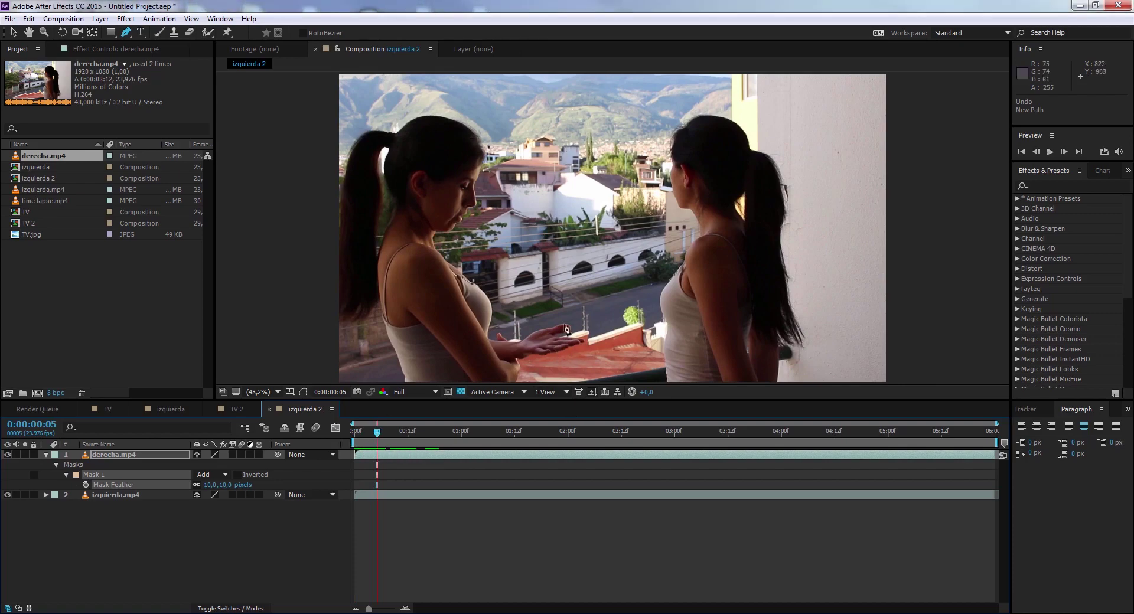
pyautogui.click(303, 392)
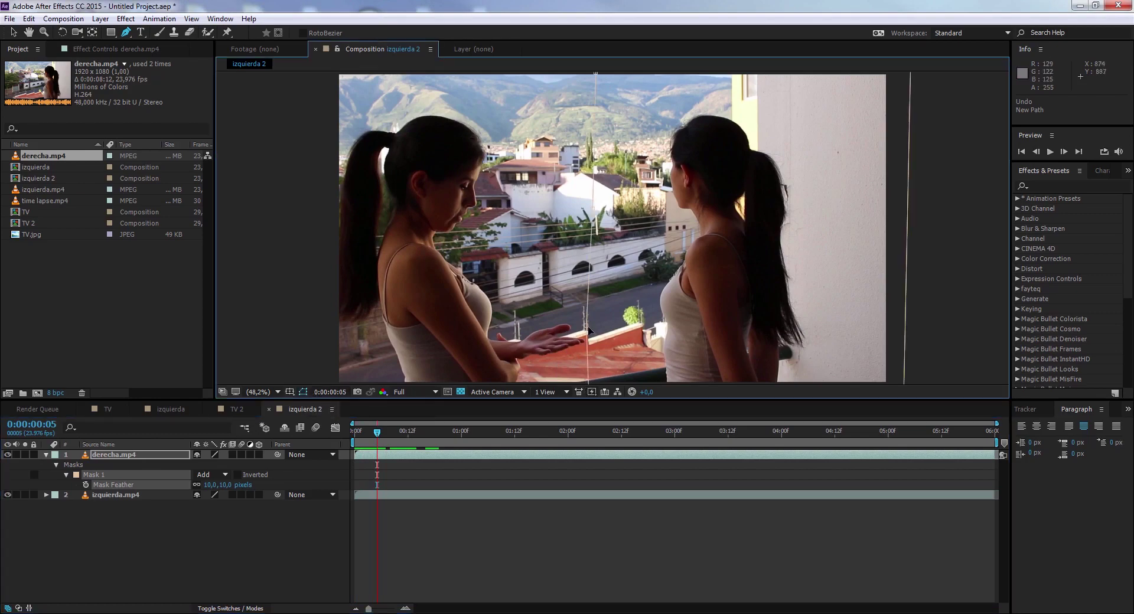
pyautogui.moveTo(588, 330); pyautogui.dragTo(561, 334)
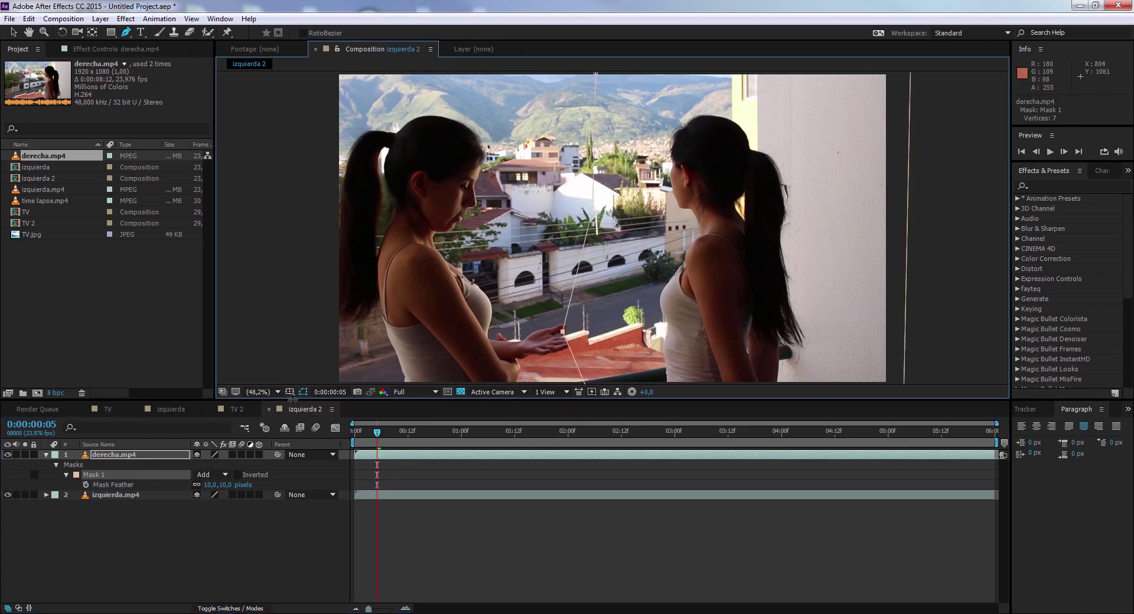
pyautogui.click(304, 392)
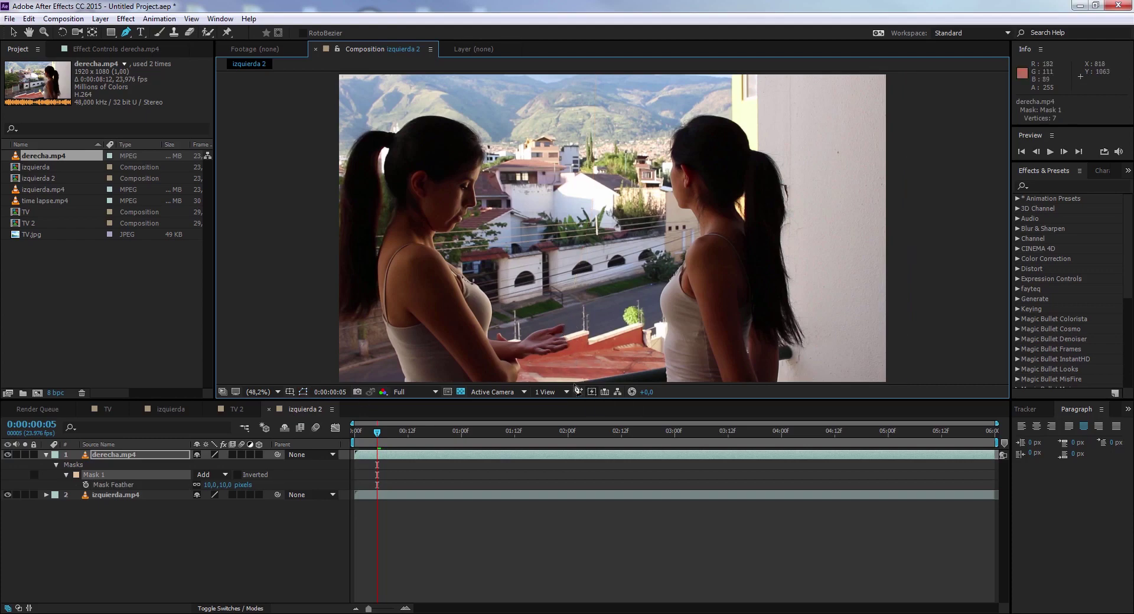
pyautogui.click(303, 393)
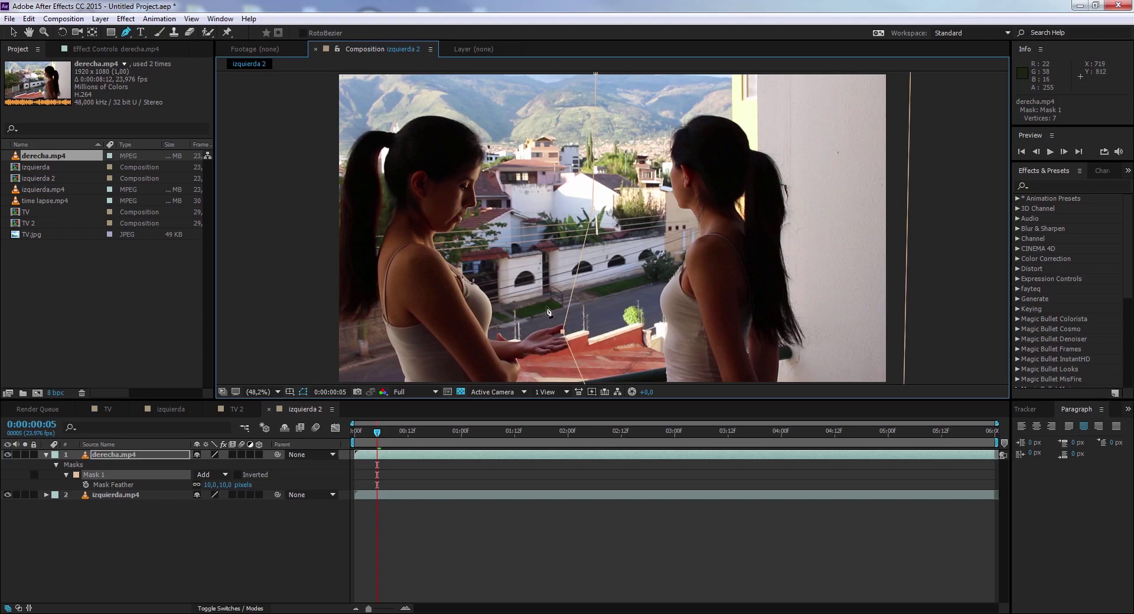
pyautogui.moveTo(561, 333); pyautogui.dragTo(536, 338)
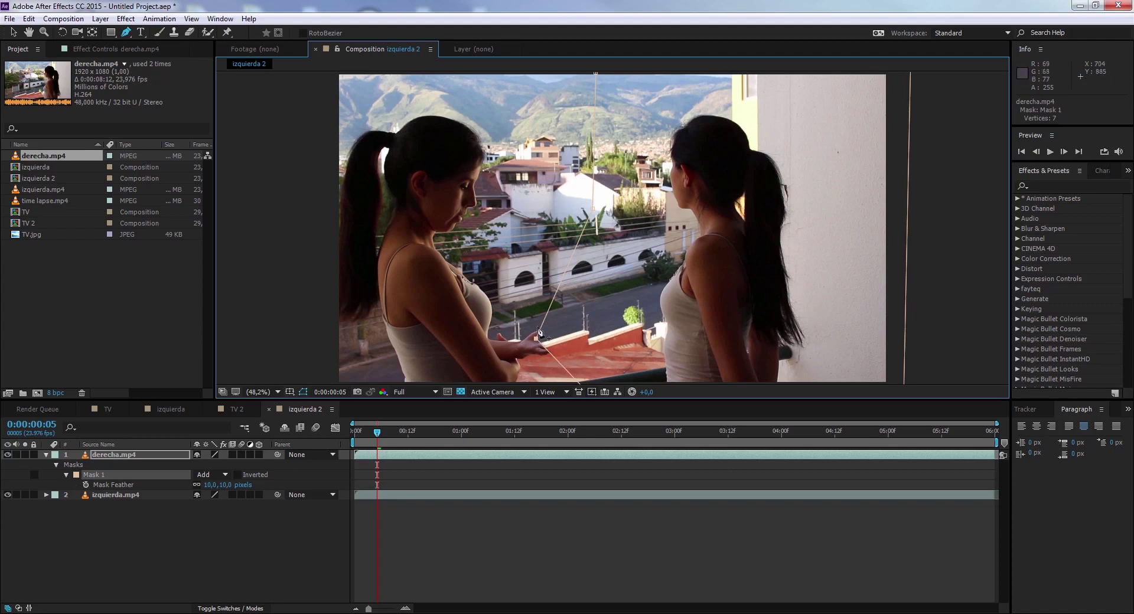
# Expand all Mask 1 properties, select Mask Path, nudge the mask left and return to frame 0
pyautogui.press('f')
pyautogui.click(65, 467)
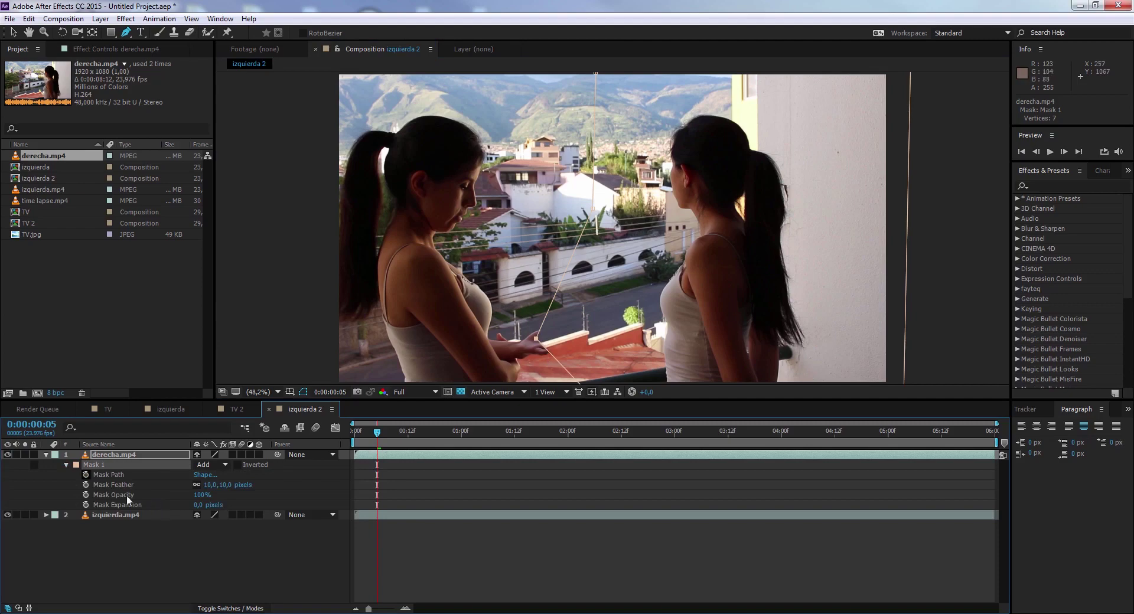
pyautogui.click(116, 474)
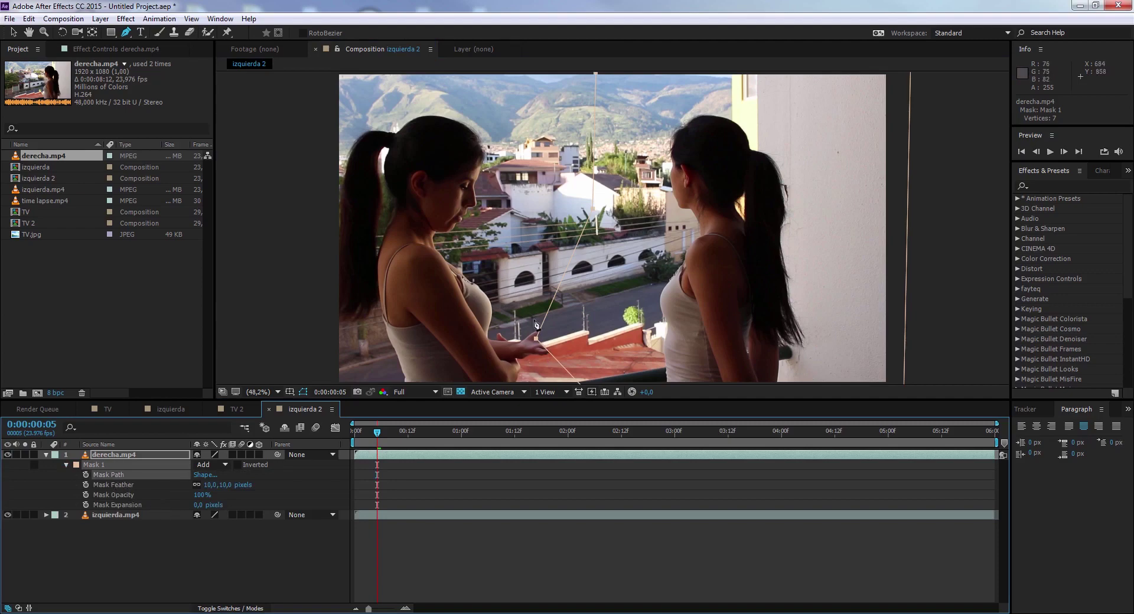
pyautogui.moveTo(536, 338); pyautogui.dragTo(525, 344)
pyautogui.moveTo(376, 431); pyautogui.dragTo(349, 437)
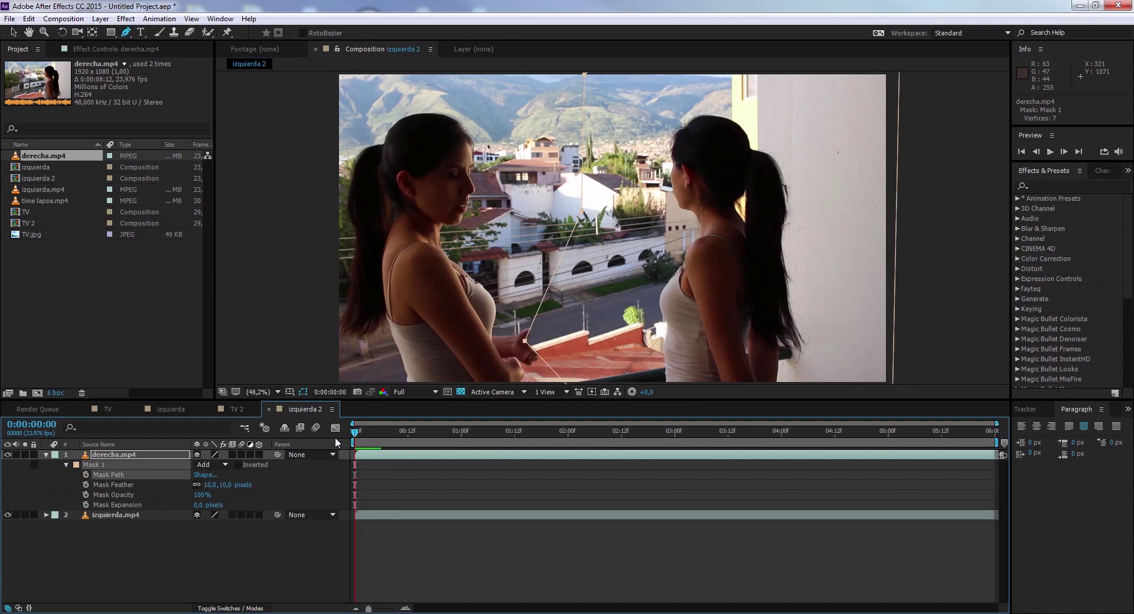
# Reshape the mask vertex by the hand at frame 0 and start Mask Path keyframing
pyautogui.press('v')
pyautogui.hotkey('ctrl', 'z')
pyautogui.keyDown('shift'); pyautogui.click(525, 341); pyautogui.keyUp('shift')
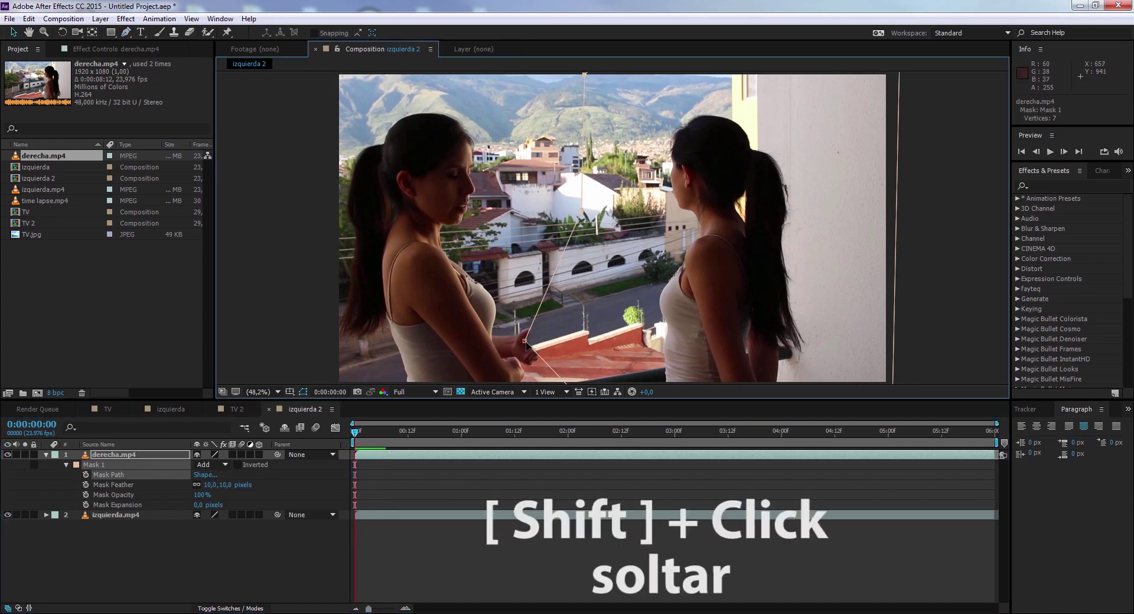
pyautogui.moveTo(525, 342); pyautogui.dragTo(550, 349)
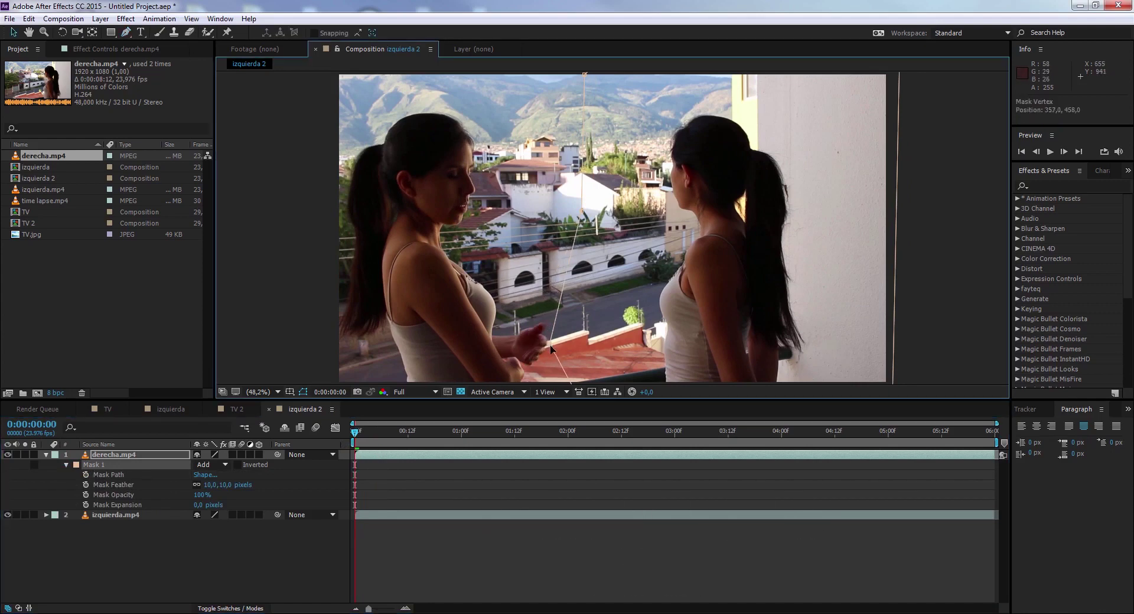
pyautogui.click(87, 475)
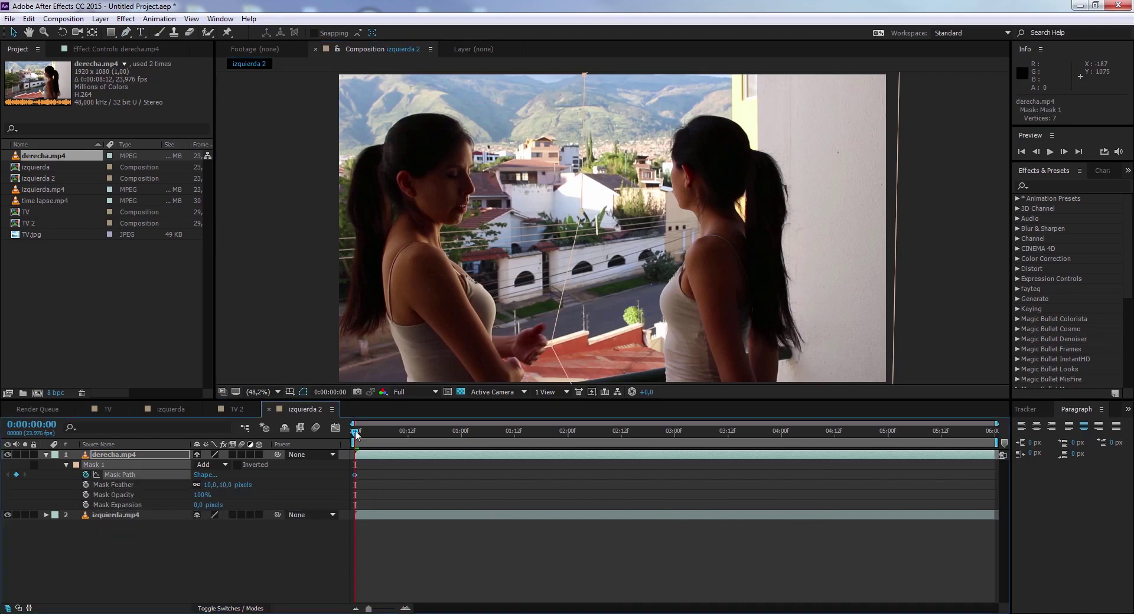
# Move the hand-side vertex at frames 3, 9 and 6 to keyframe the split following the hand
pyautogui.moveTo(354, 431); pyautogui.dragTo(369, 436)
pyautogui.hotkey('ctrl', 'z')
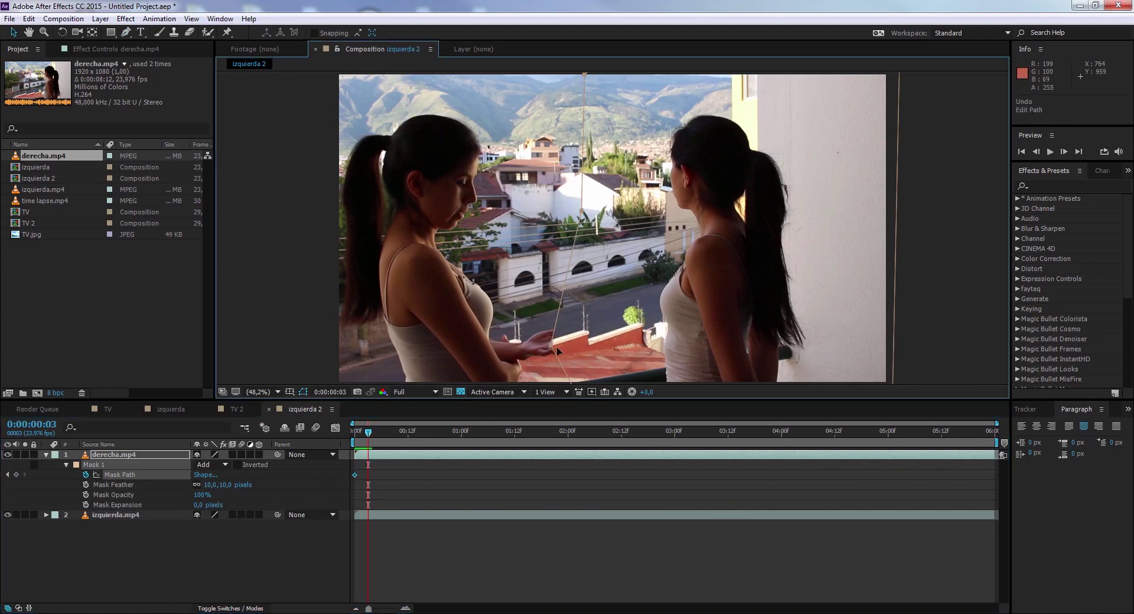
pyautogui.moveTo(553, 354); pyautogui.dragTo(596, 345)
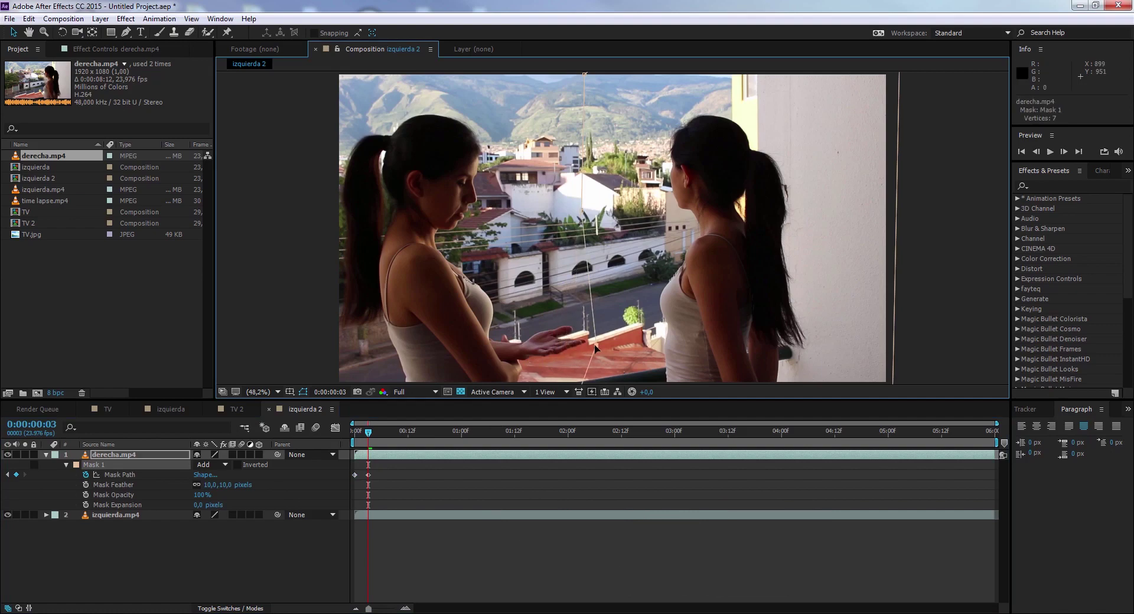
pyautogui.moveTo(375, 431); pyautogui.dragTo(395, 431)
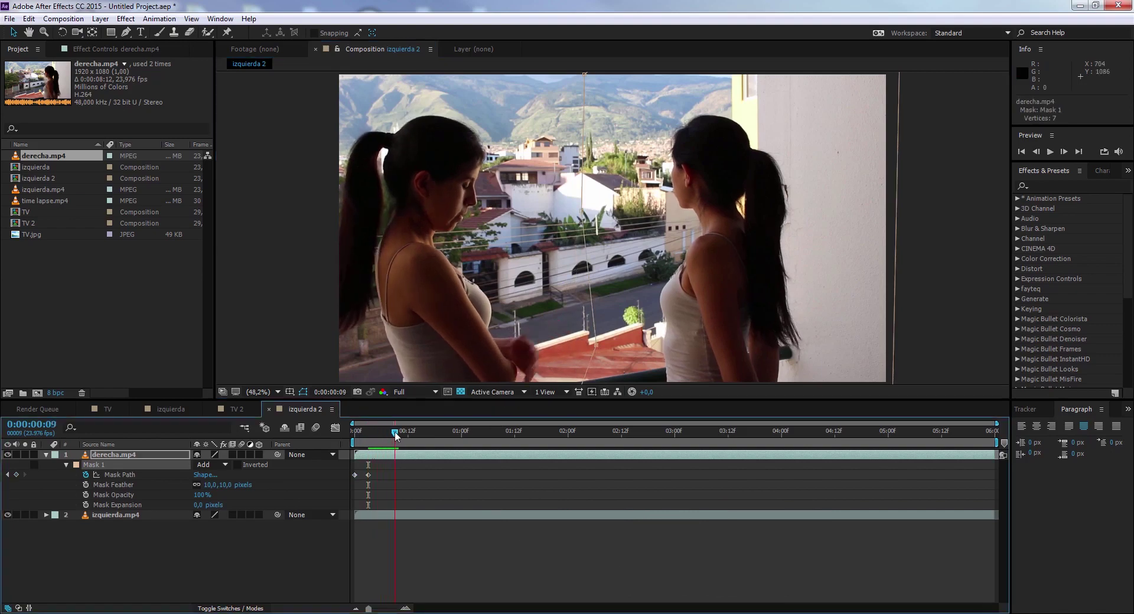
pyautogui.moveTo(596, 338); pyautogui.dragTo(562, 347)
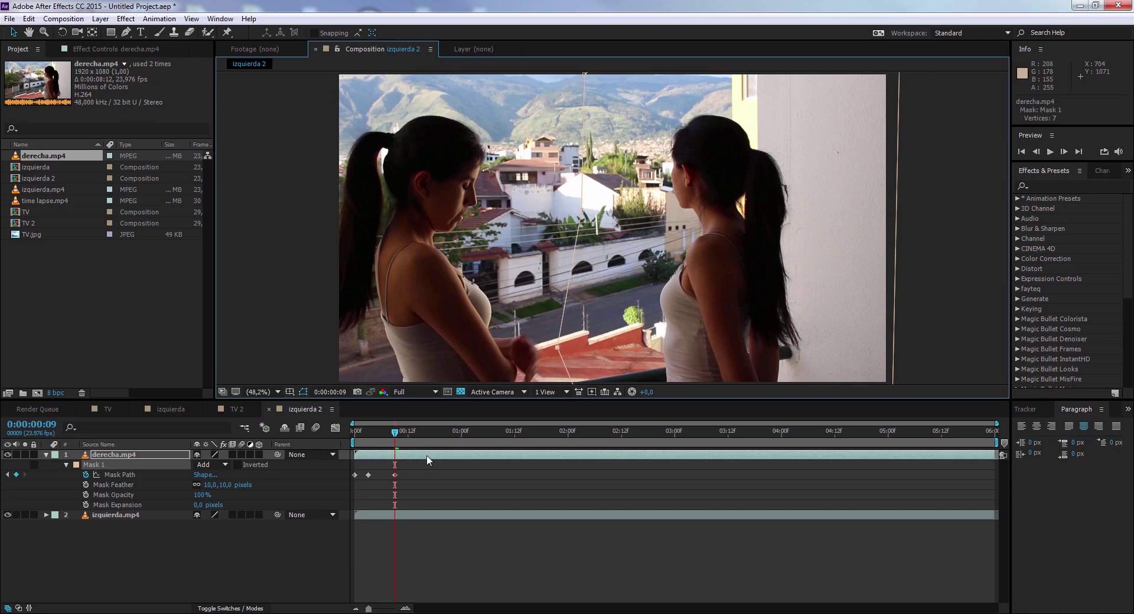
pyautogui.moveTo(395, 433); pyautogui.dragTo(385, 448)
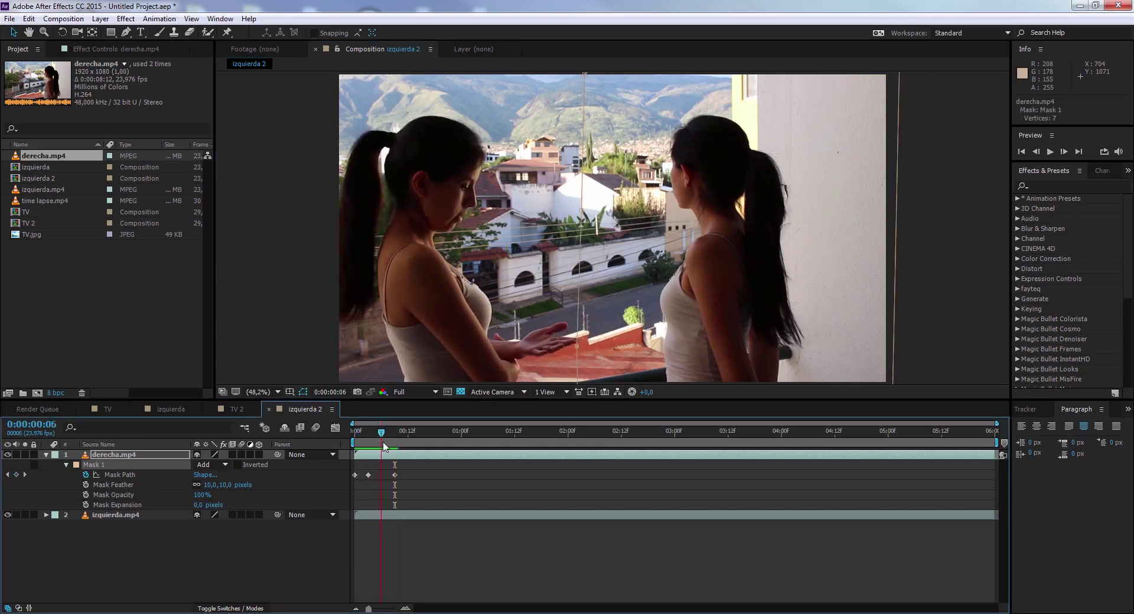
pyautogui.moveTo(578, 347); pyautogui.dragTo(587, 350)
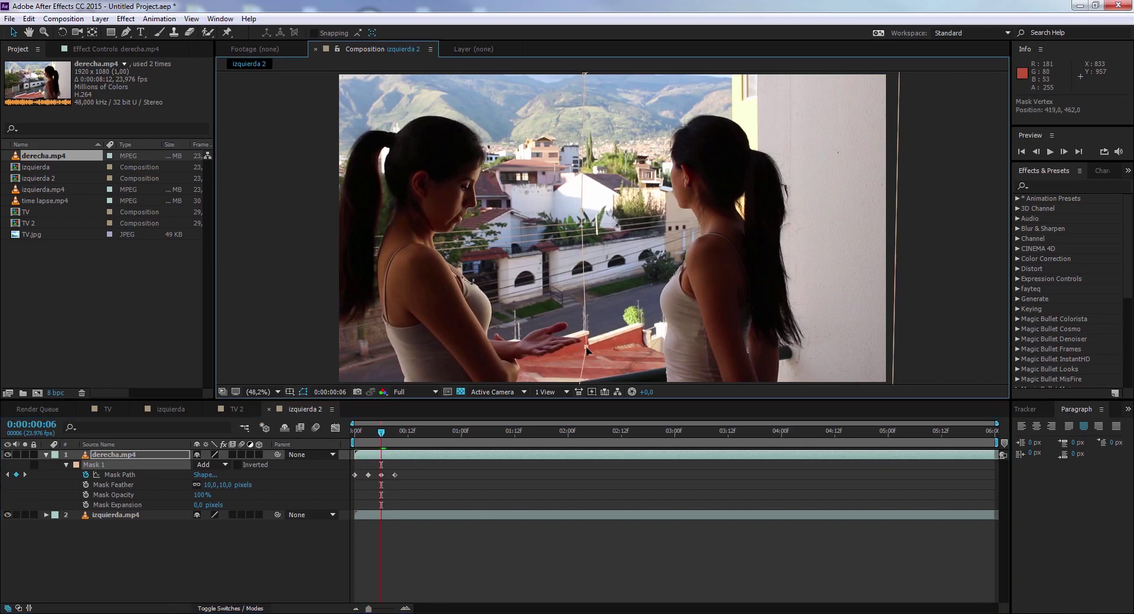
pyautogui.moveTo(384, 431)
pyautogui.mouseDown()
pyautogui.moveTo(422, 438)
pyautogui.moveTo(339, 433)
pyautogui.mouseUp()
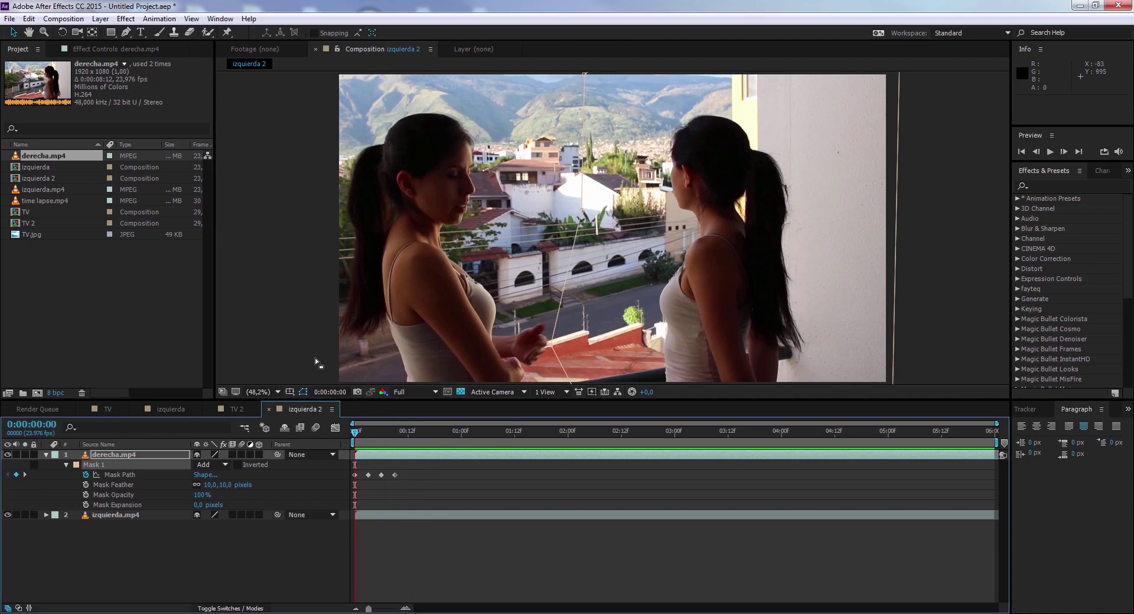
pyautogui.click(303, 391)
pyautogui.press('space')
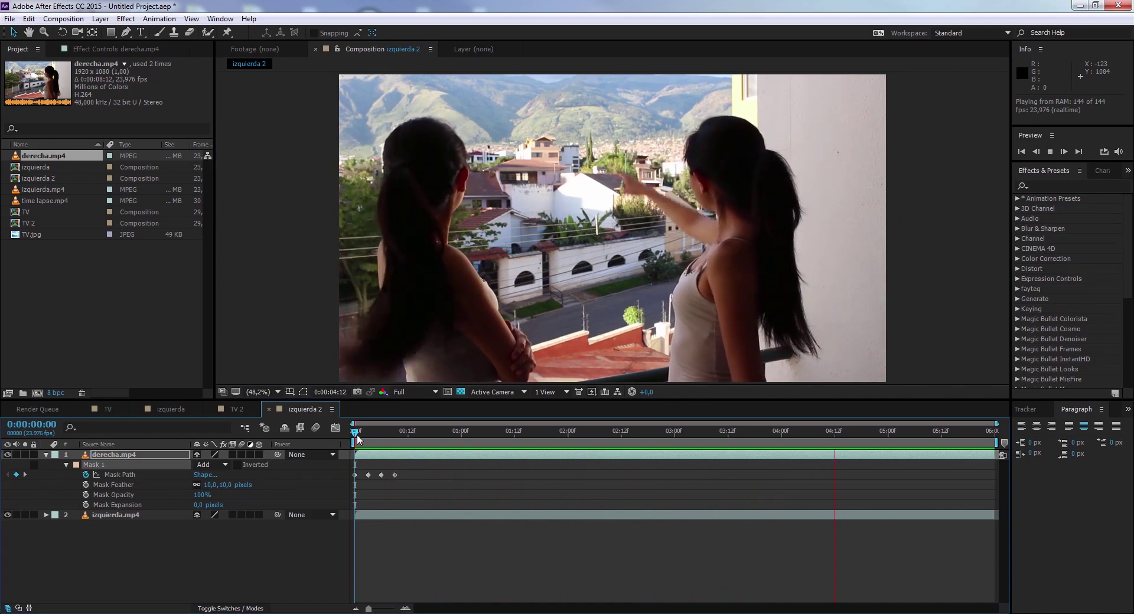
pyautogui.press('space')
pyautogui.moveTo(355, 437); pyautogui.dragTo(355, 433)
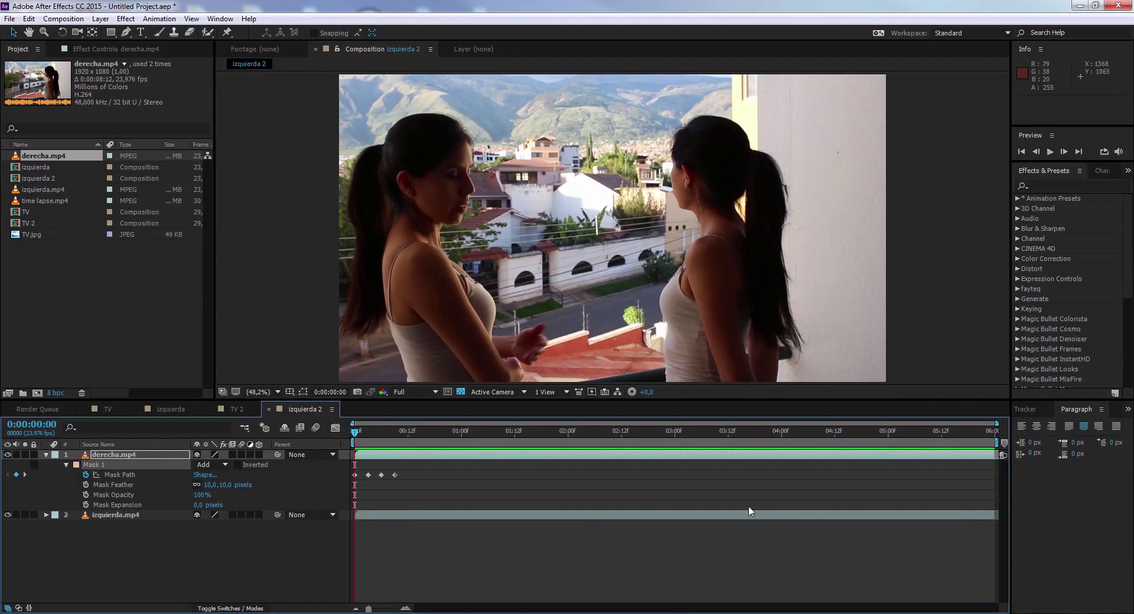